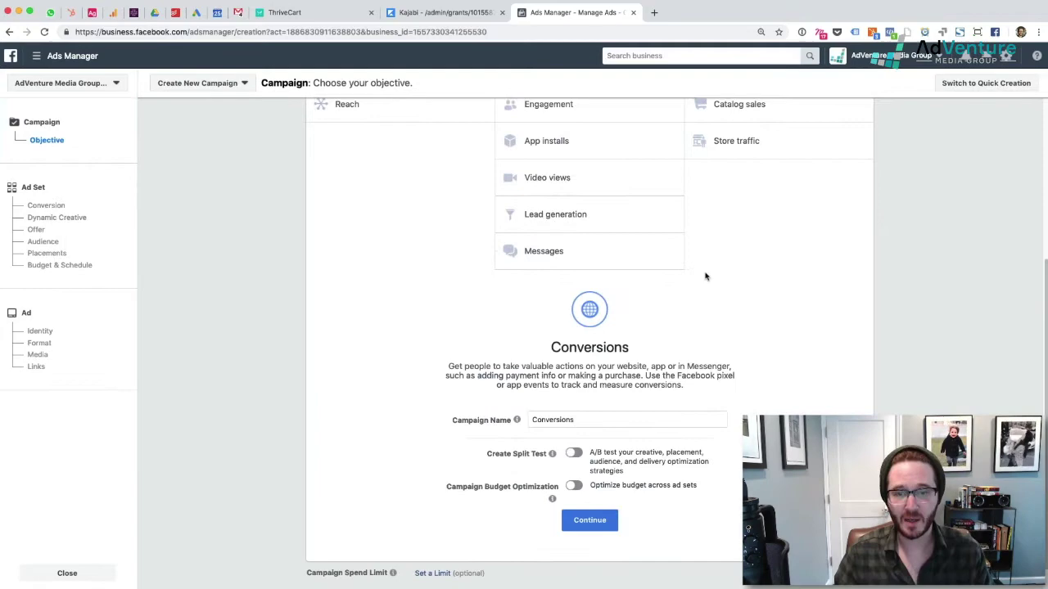
- Replace the campaign name so it begins '[Conversions] Conversion Rate'
scroll(737, 275, "up", 3)
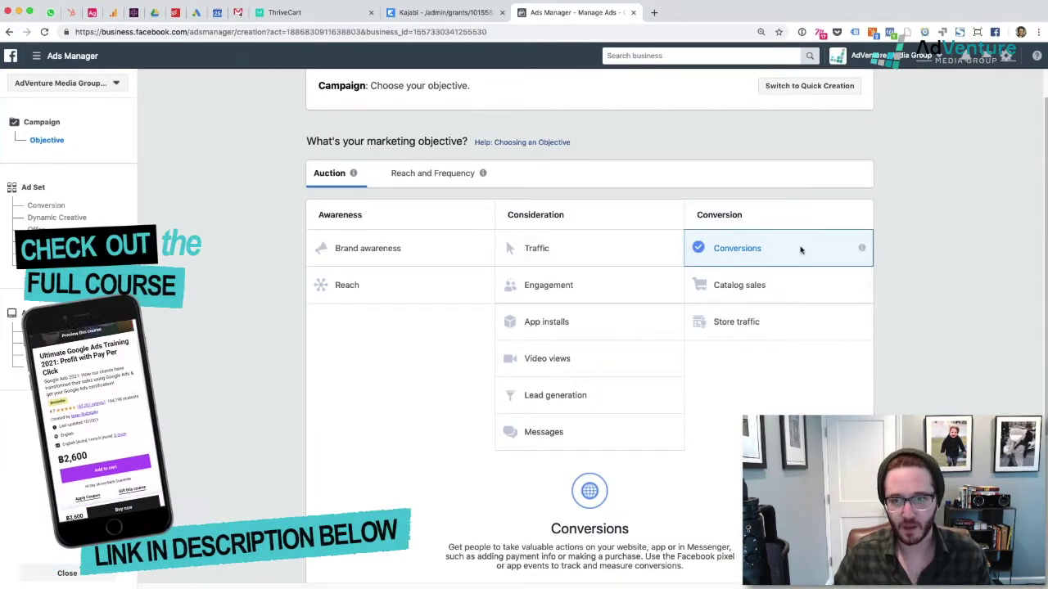
scroll(770, 404, "down", 3)
scroll(769, 404, "down", 2)
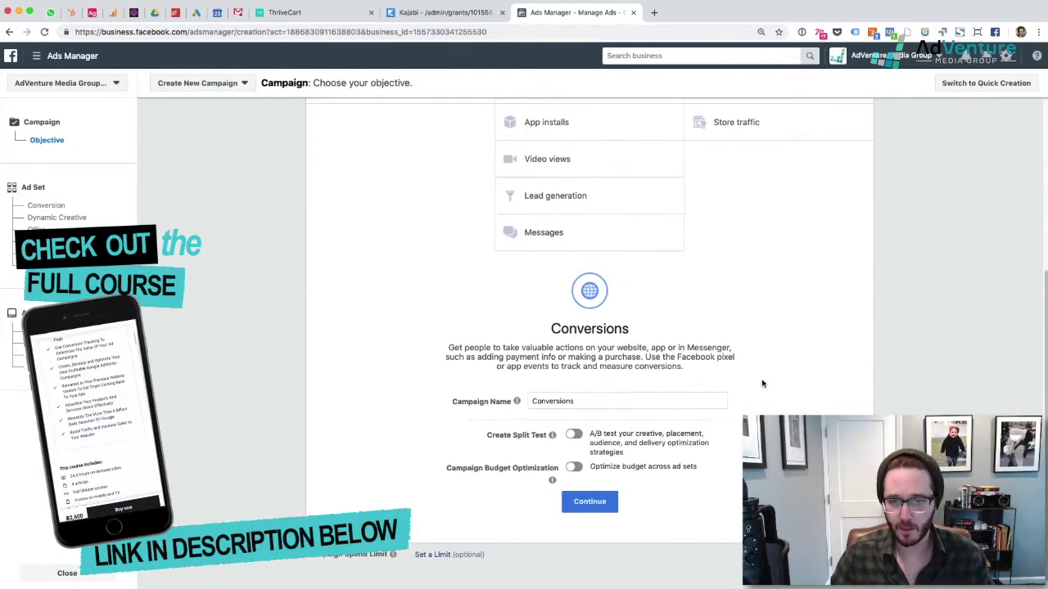
left_click(597, 401)
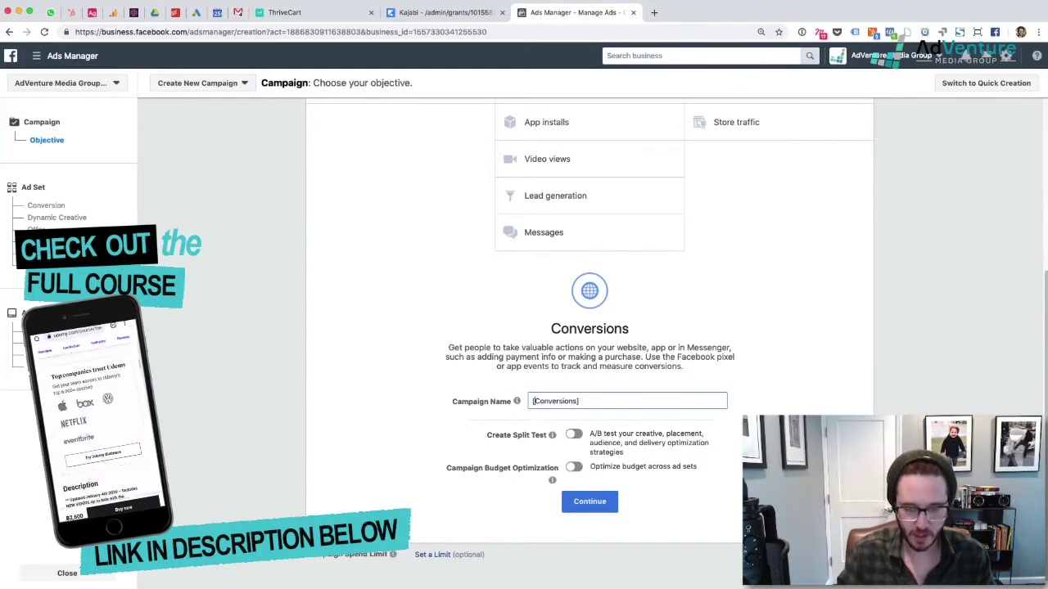
key("super+a")
type("[Conversions]")
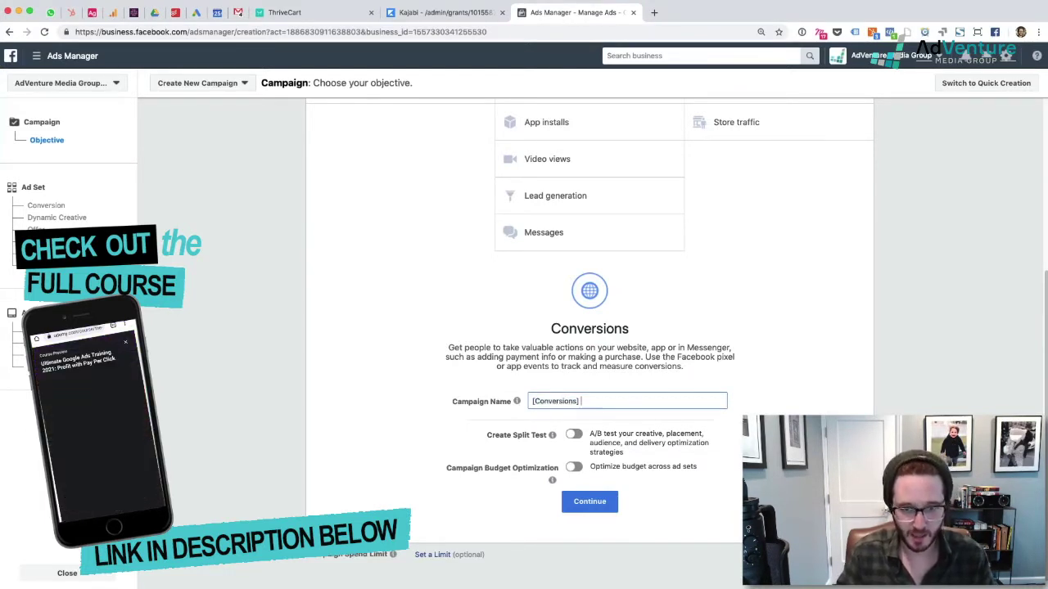
type(" Con")
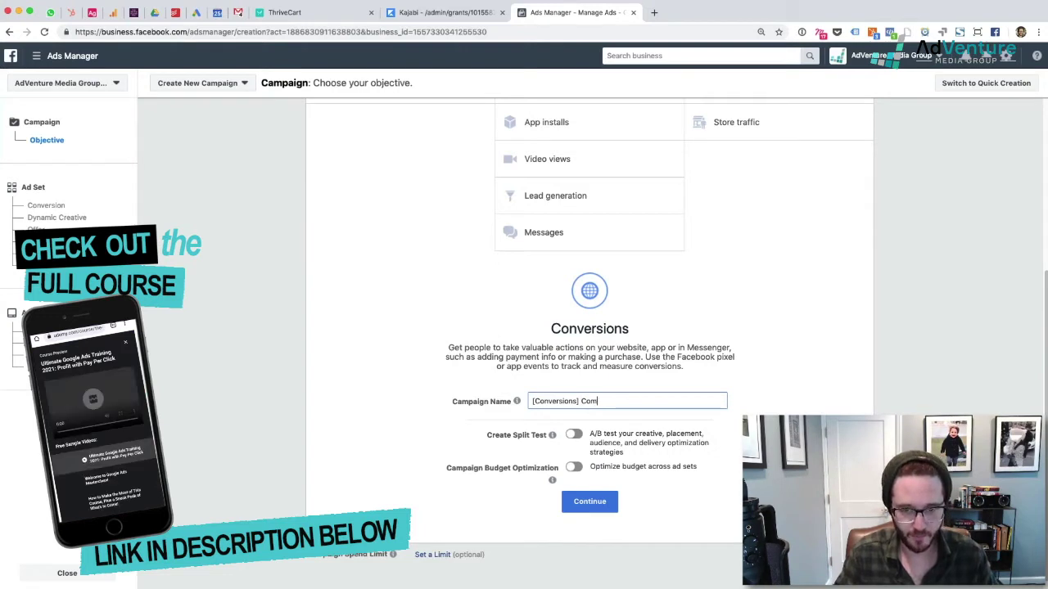
type("versionN")
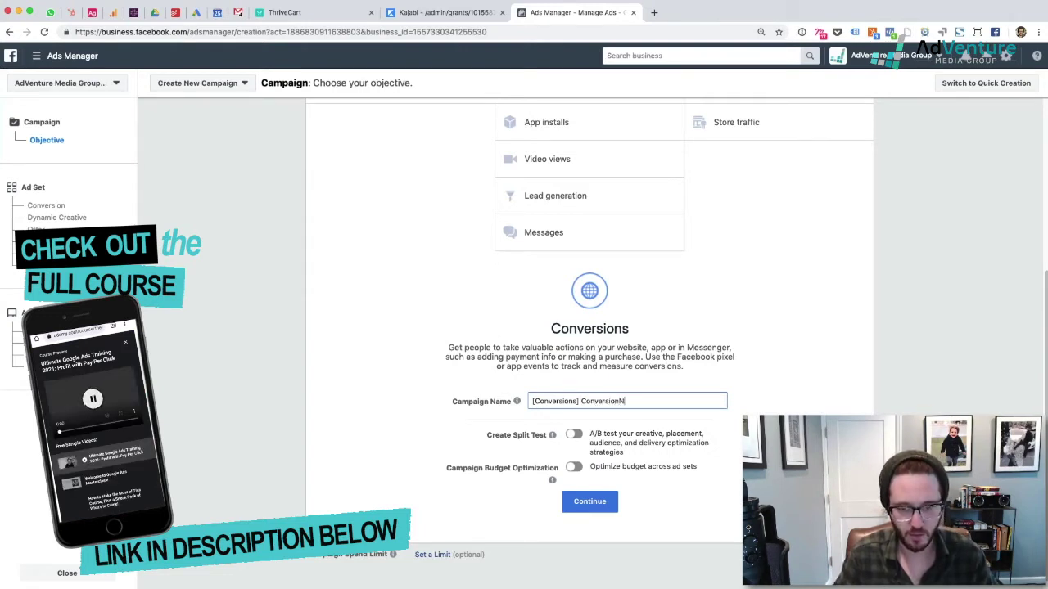
key("BackSpace")
type("Rate Webinar Registrations")
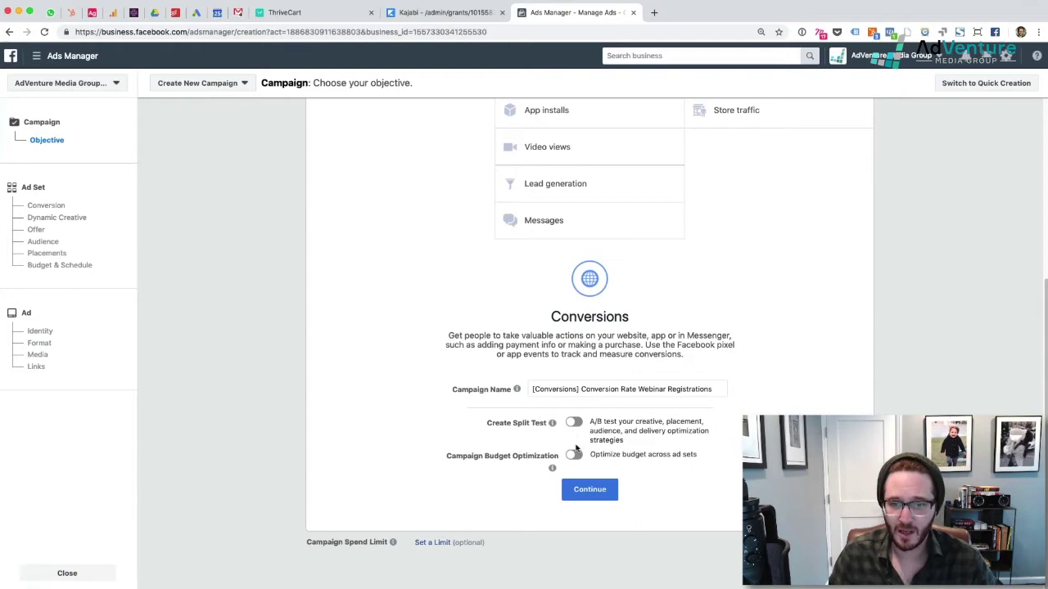
- Turn on campaign budget optimization and set the daily budget to $2,500.00
left_click(574, 455)
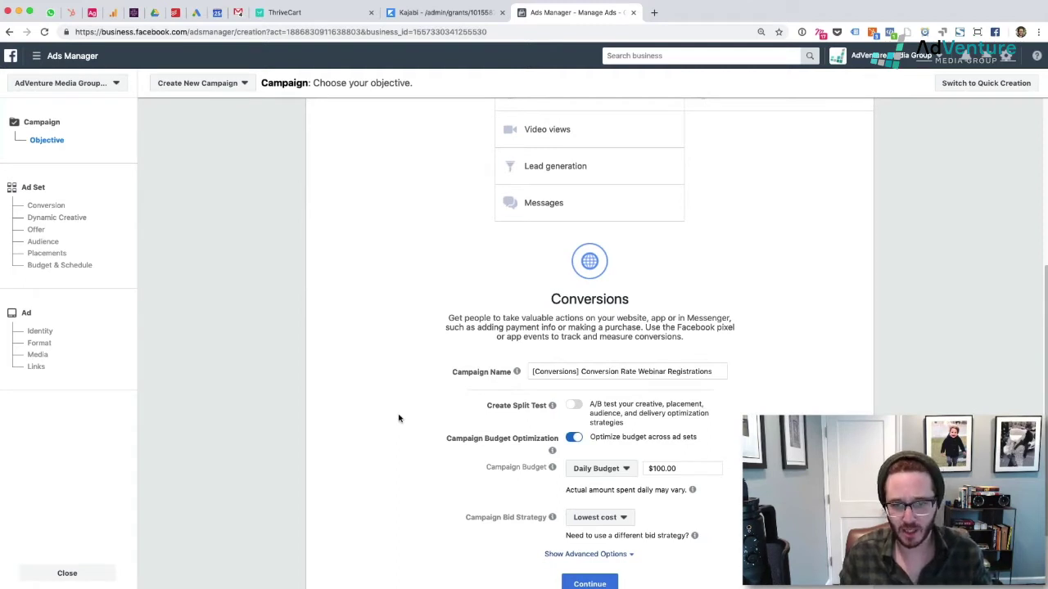
scroll(423, 406, "down", 2)
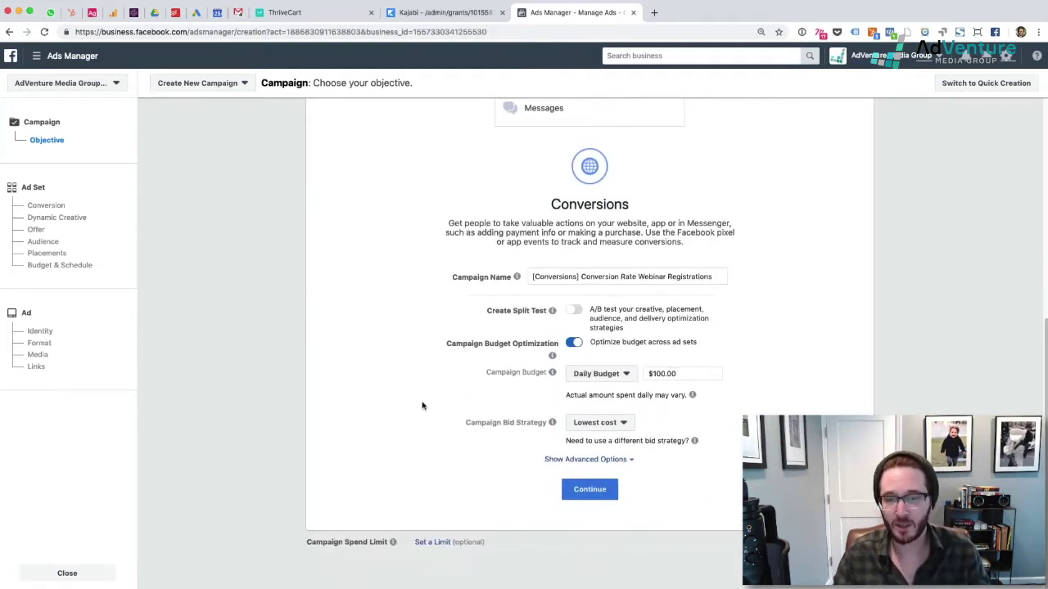
scroll(433, 421, "up", 1)
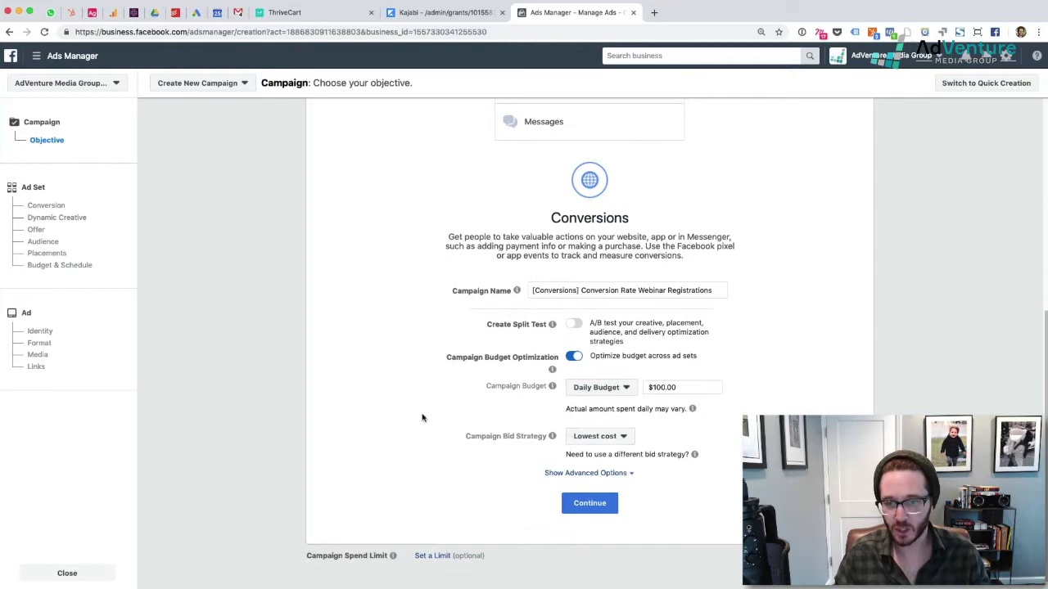
double_click(685, 390)
triple_click(700, 388)
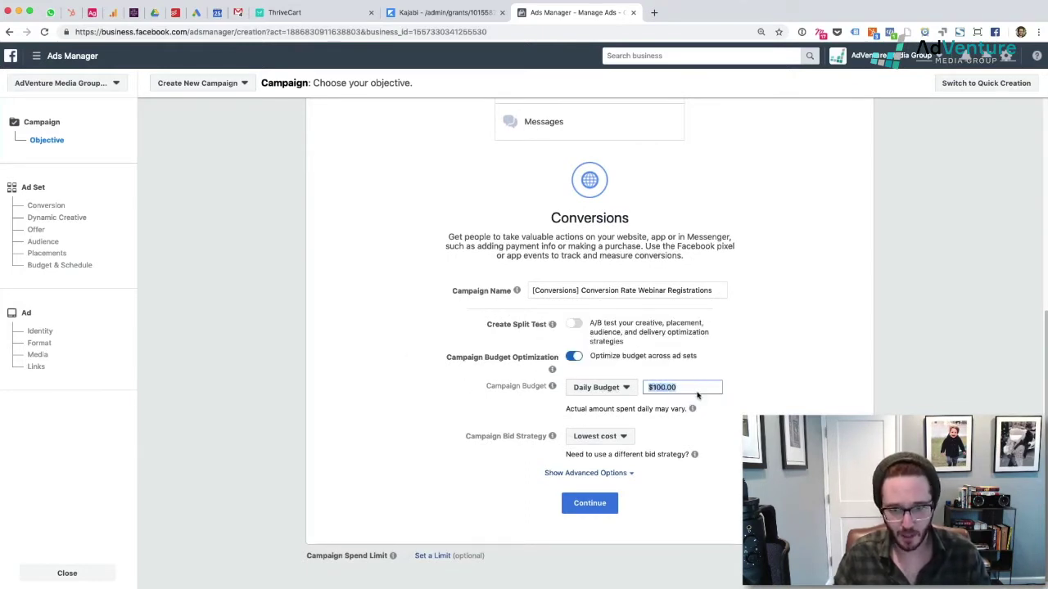
type("2500")
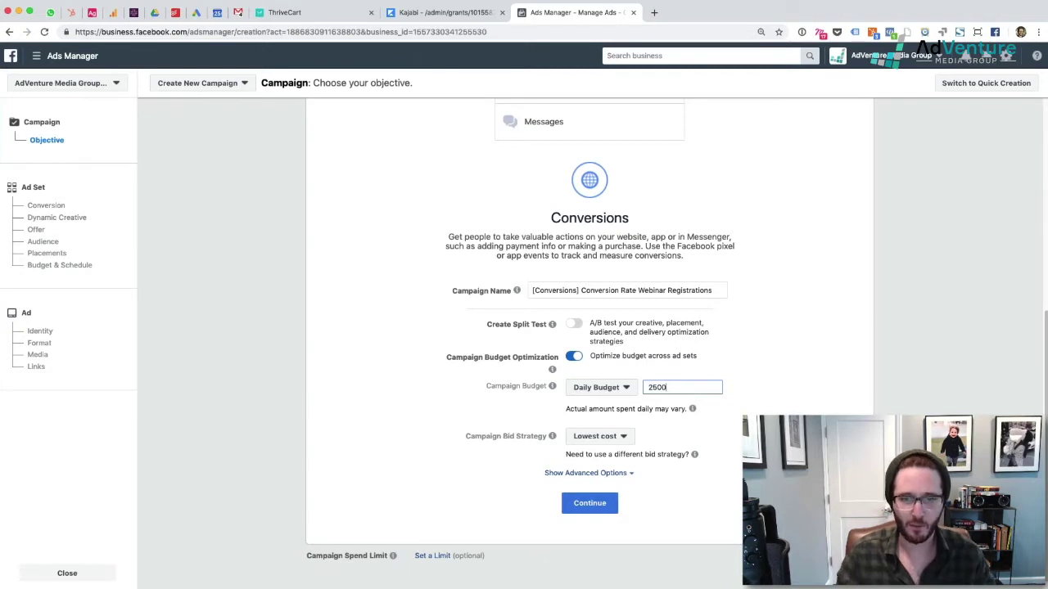
left_click(716, 338)
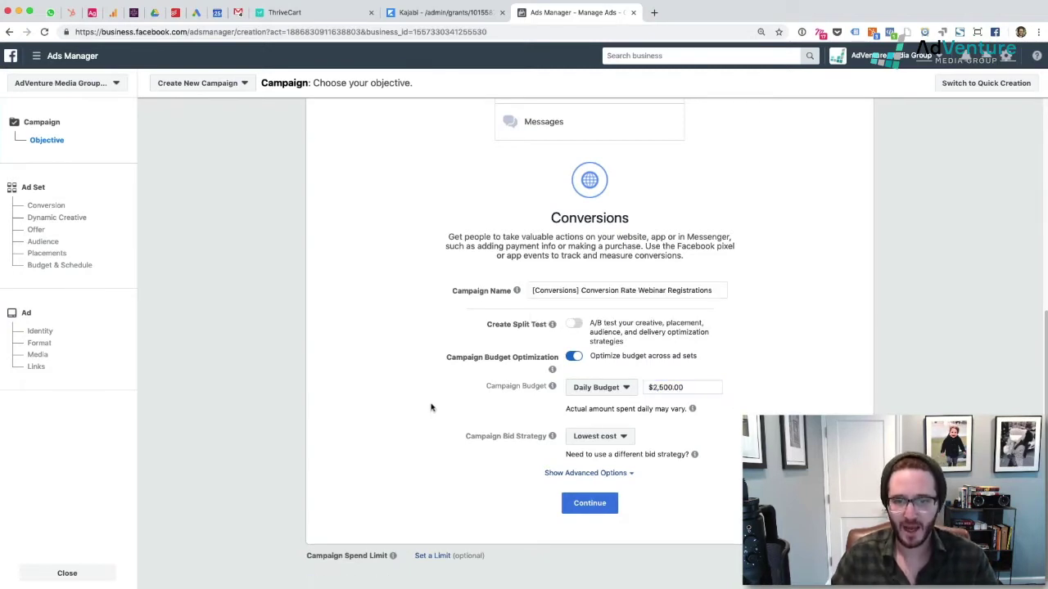
scroll(442, 405, "down", 1)
left_click(612, 424)
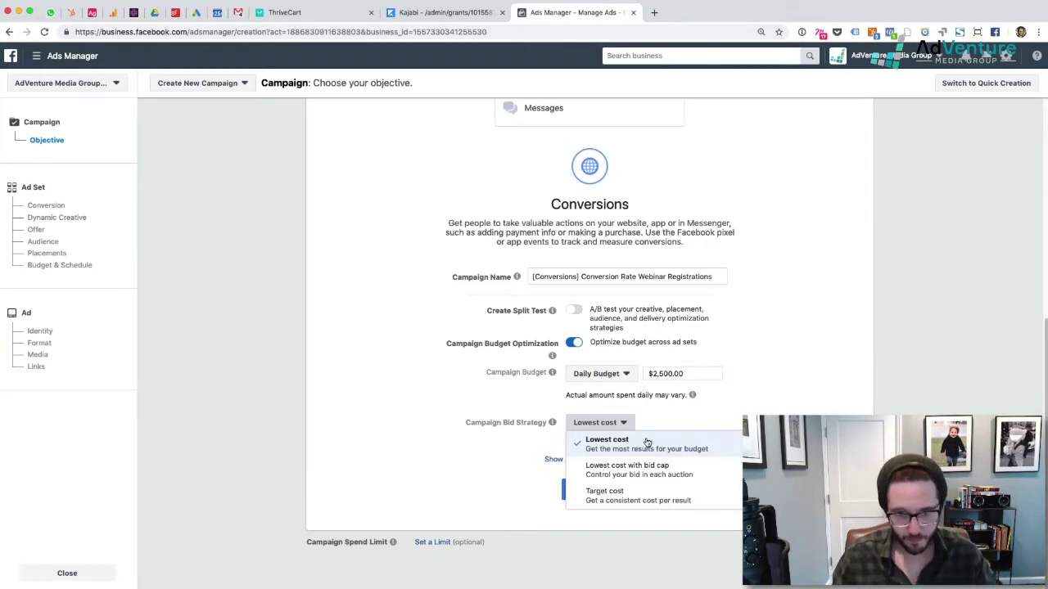
- Try Target cost as the bid strategy and reveal the advanced campaign options
left_click(623, 447)
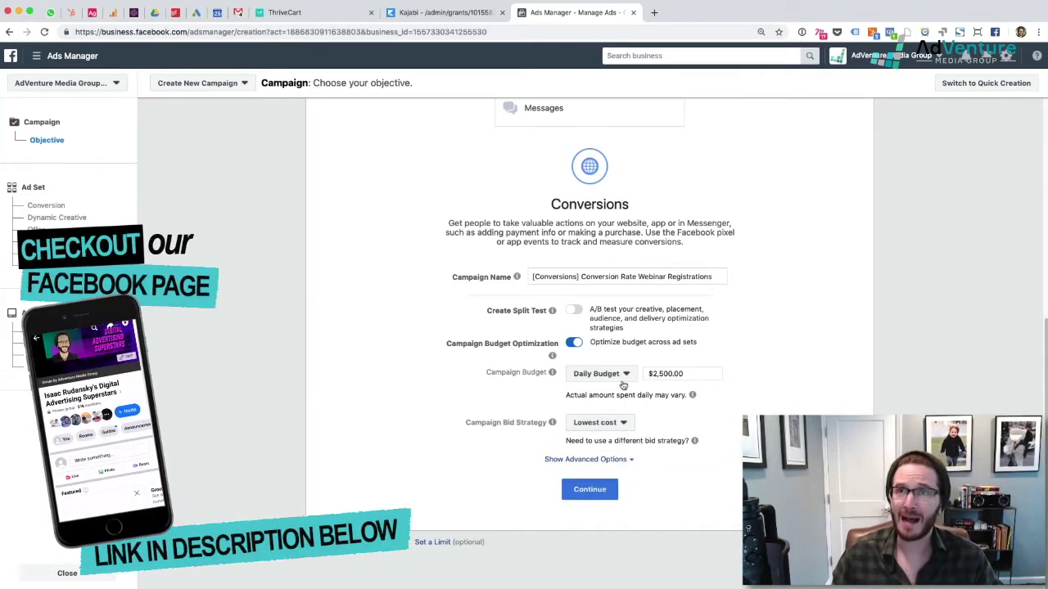
left_click(610, 422)
left_click(614, 496)
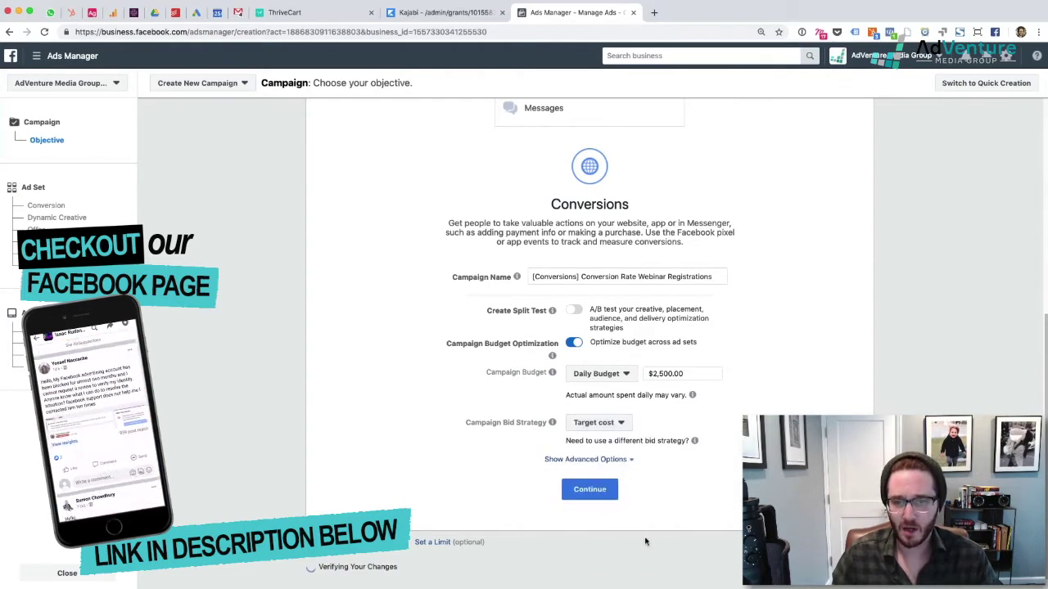
left_click(594, 460)
- Switch the bid strategy back to Lowest cost and accept the bid reset
scroll(707, 465, "up", 2)
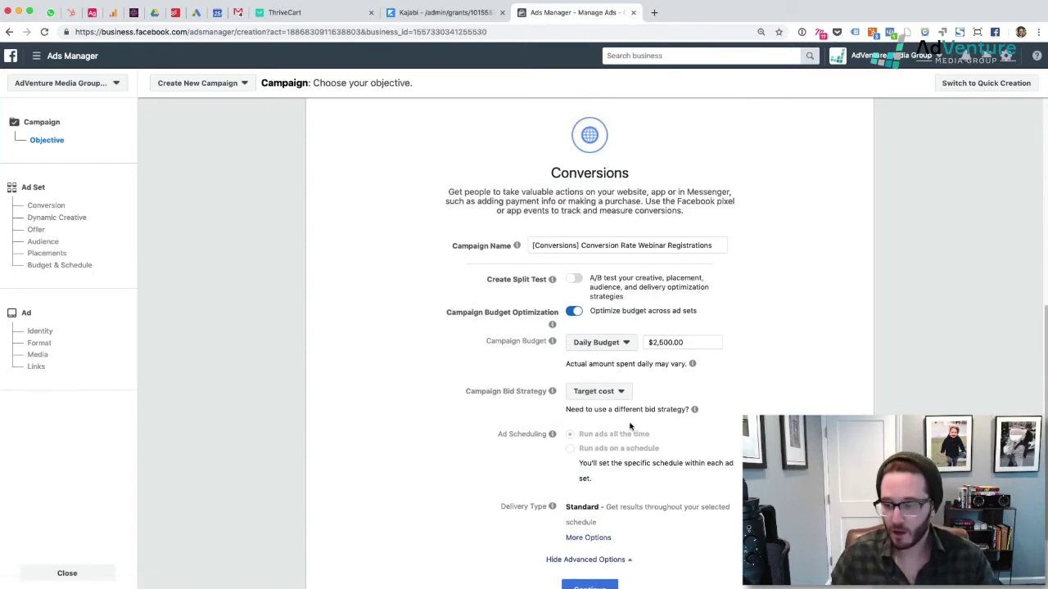
scroll(630, 426, "down", 2)
scroll(630, 425, "up", 1)
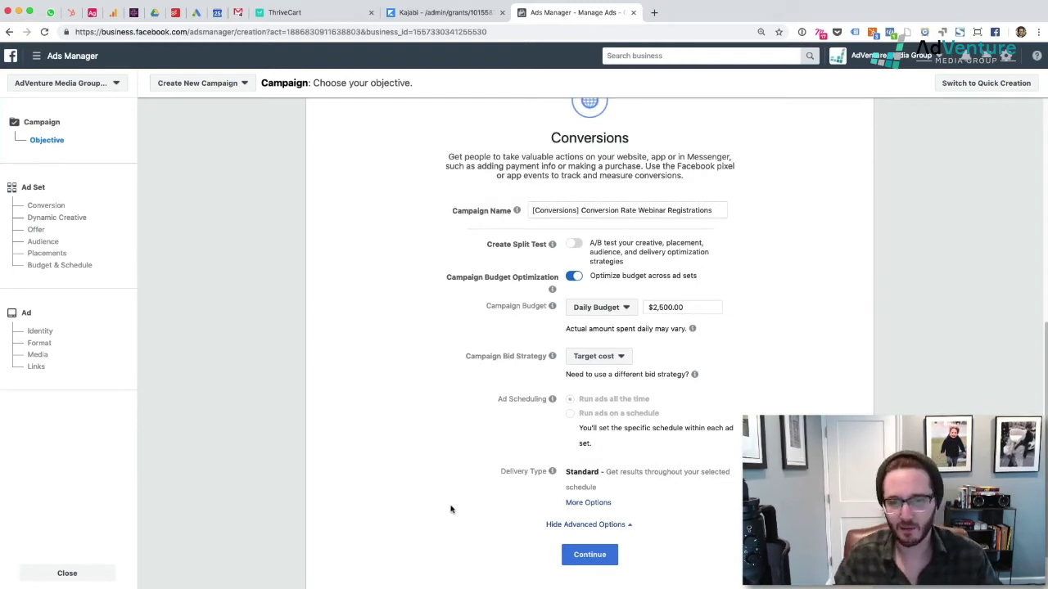
left_click(594, 362)
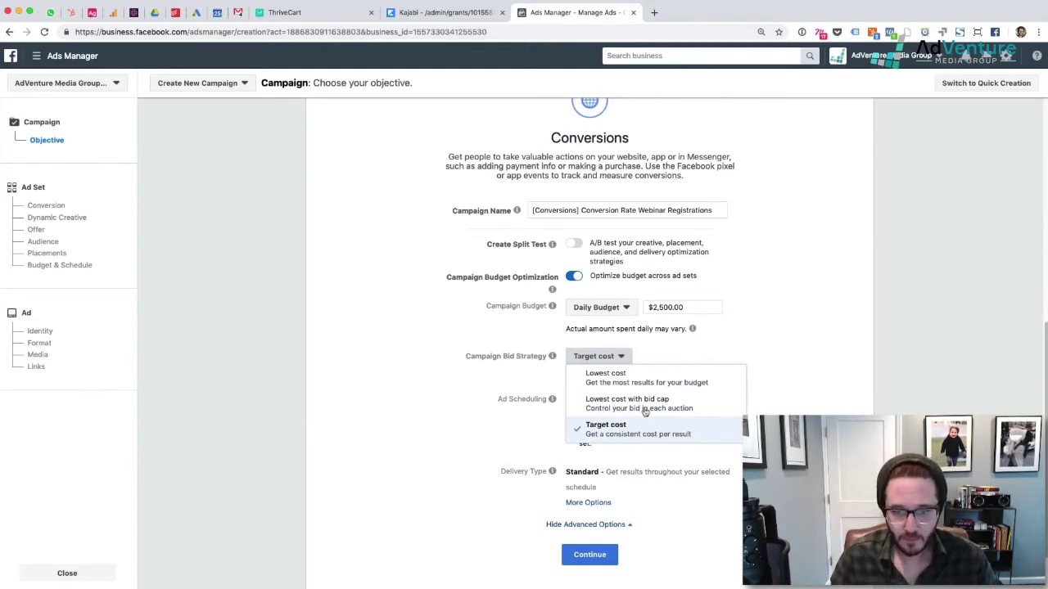
left_click(602, 377)
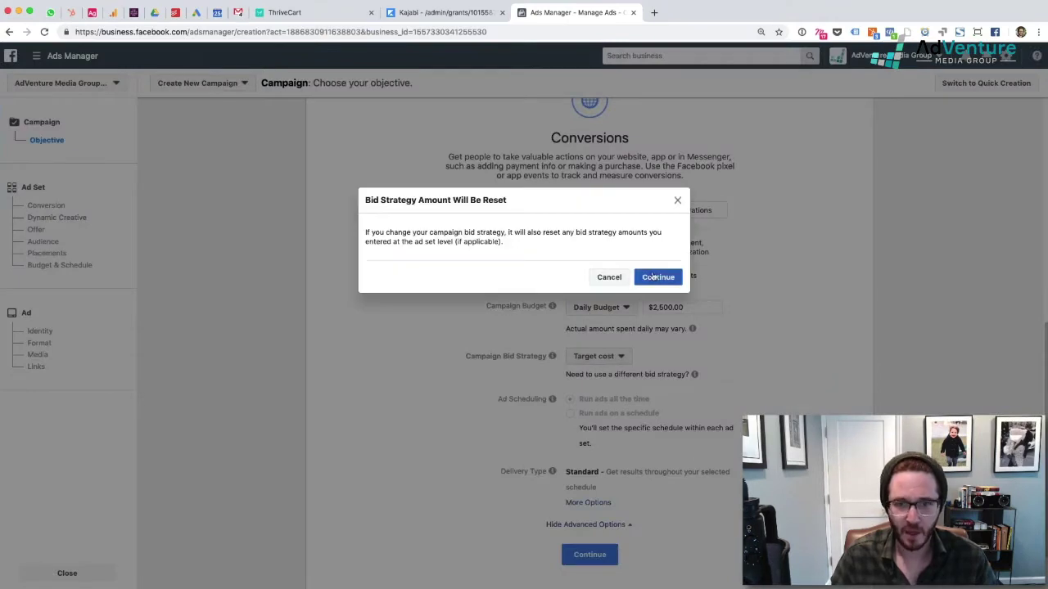
left_click(657, 276)
- Expand the delivery type options and review the campaign settings down to Continue
scroll(588, 344, "down", 1)
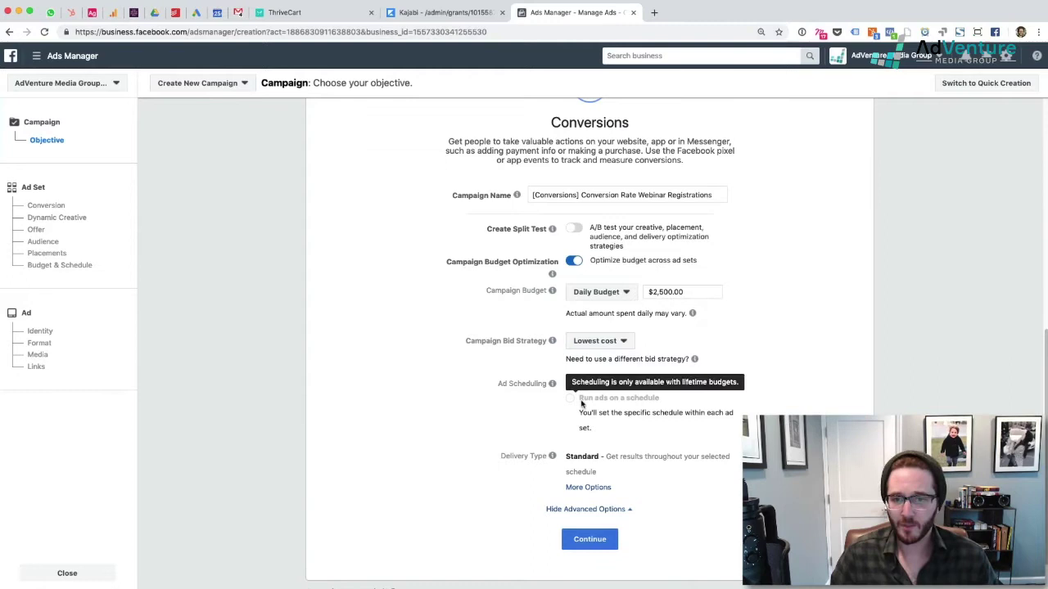
scroll(565, 418, "down", 1)
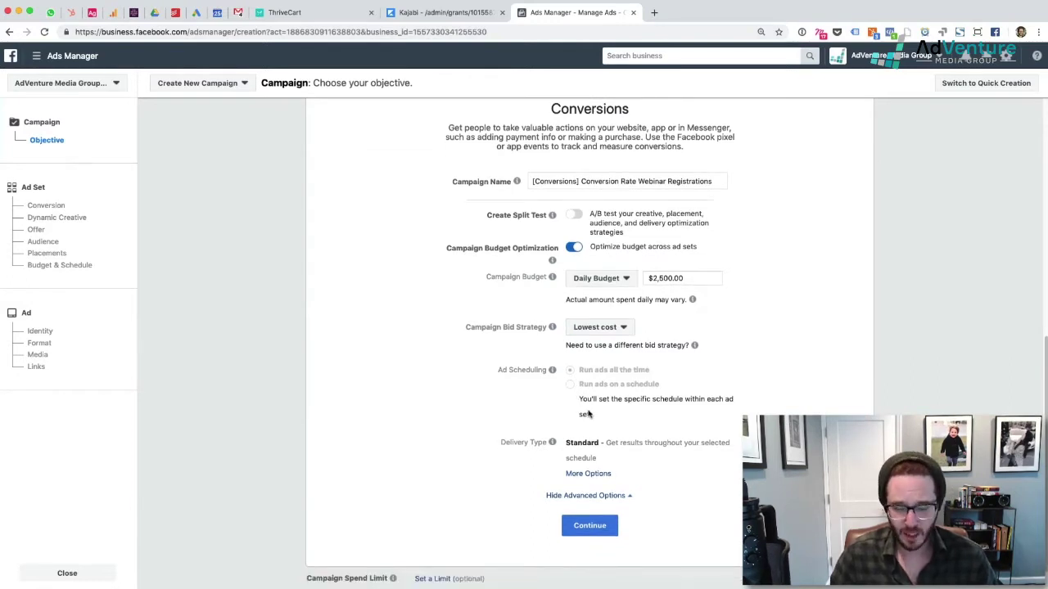
scroll(589, 418, "down", 2)
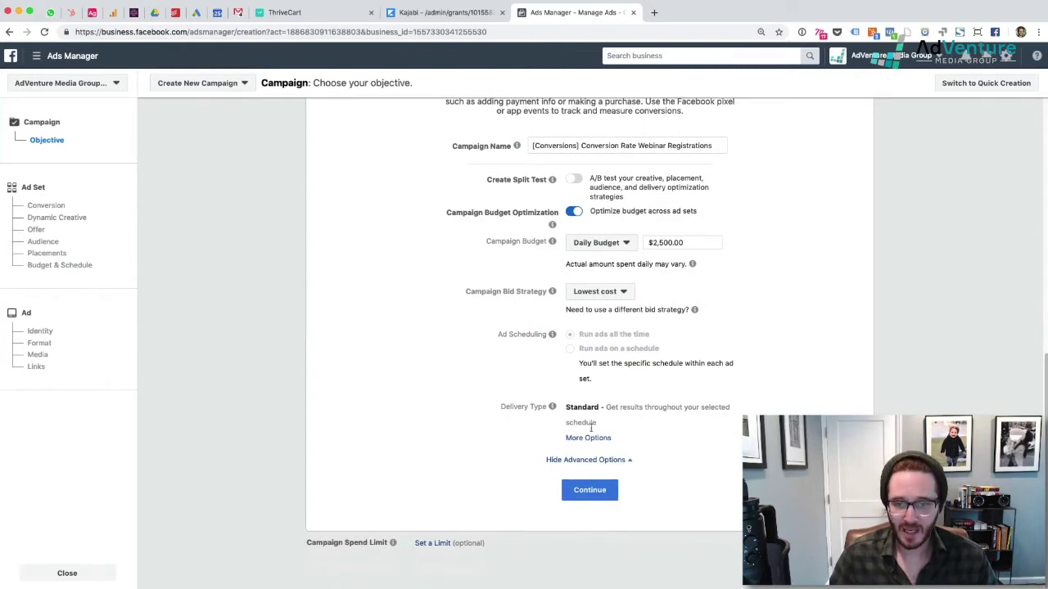
left_click(591, 438)
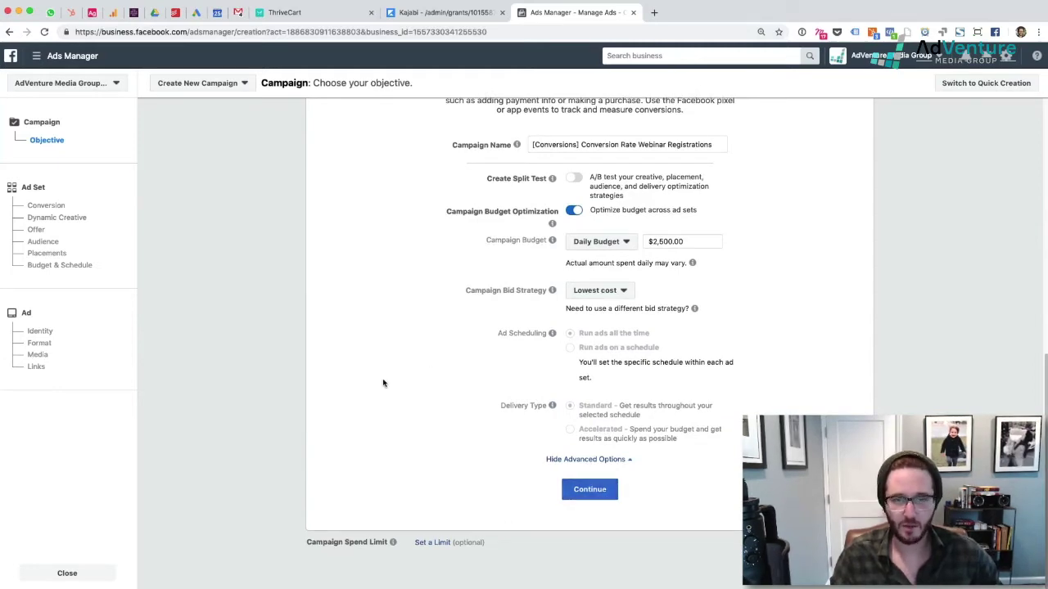
scroll(376, 386, "up", 5)
scroll(401, 405, "up", 2)
scroll(422, 491, "down", 7)
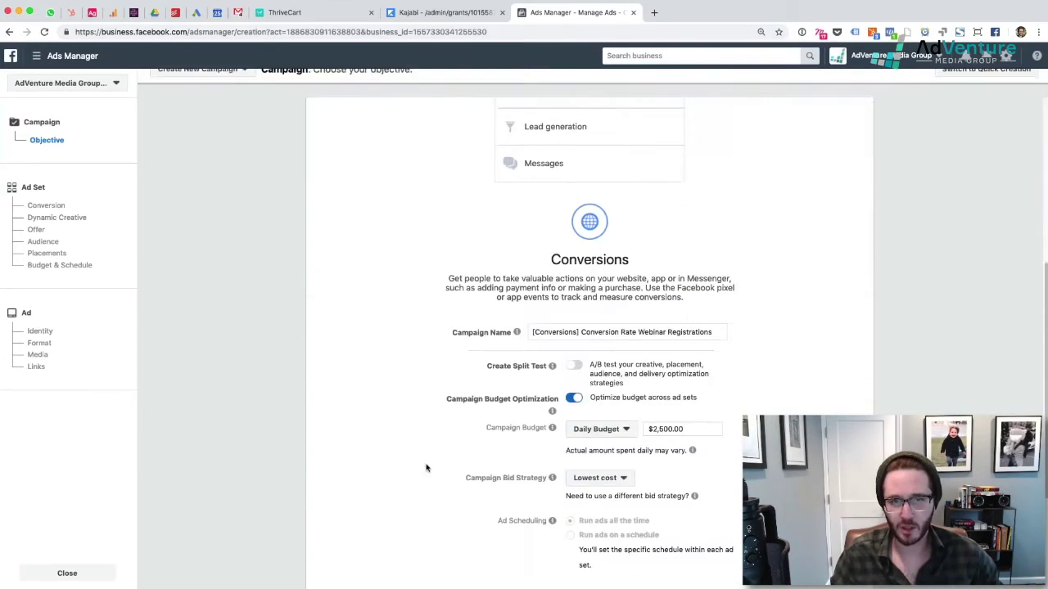
scroll(425, 458, "up", 8)
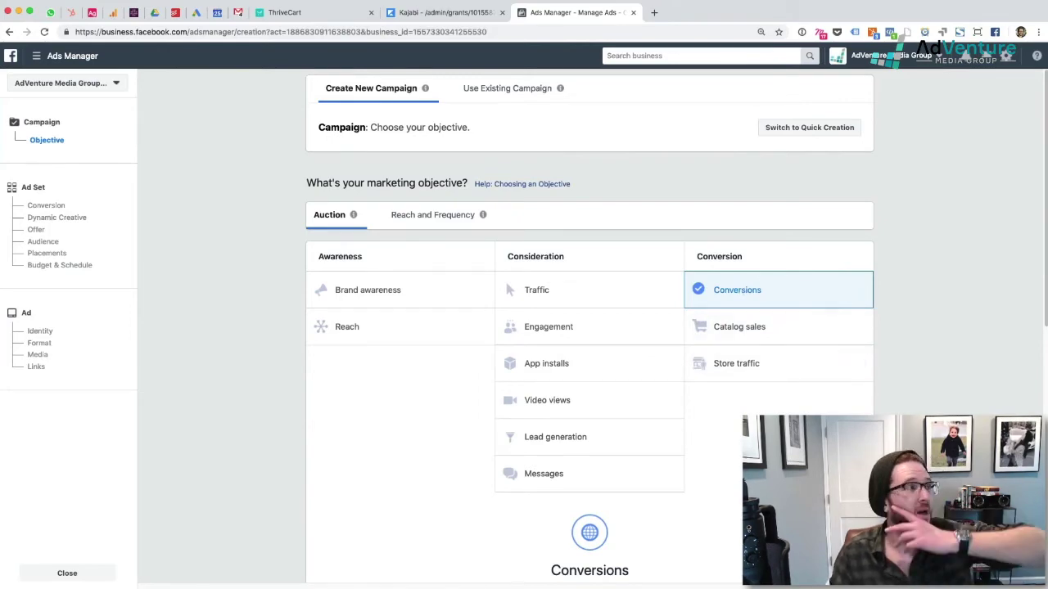
scroll(594, 498, "down", 6)
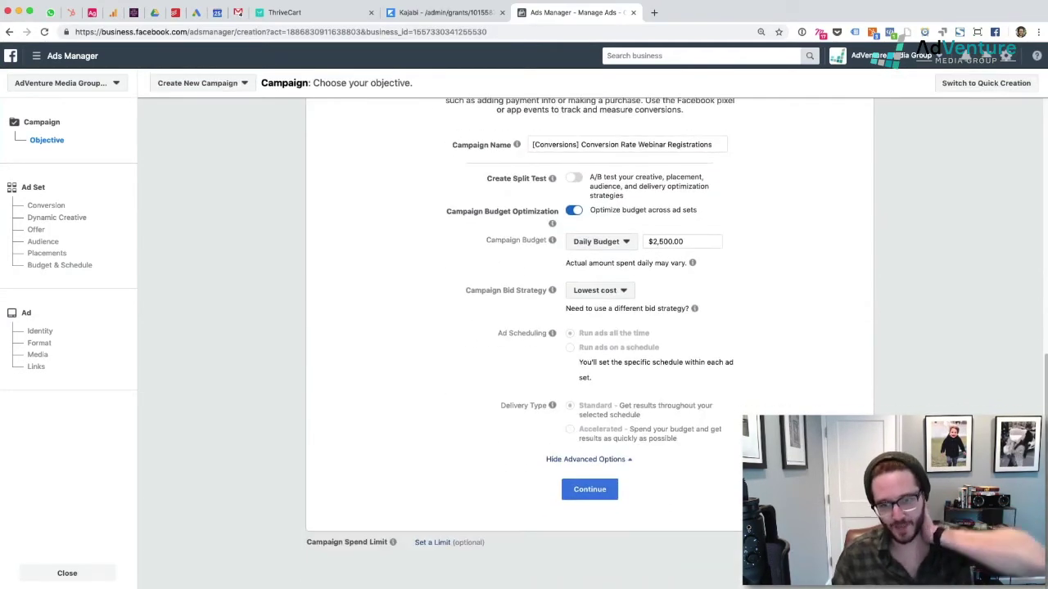
- Continue to the ad set and rename it 'Lookalike Audience - Live Webinar Attendees'
left_click(589, 489)
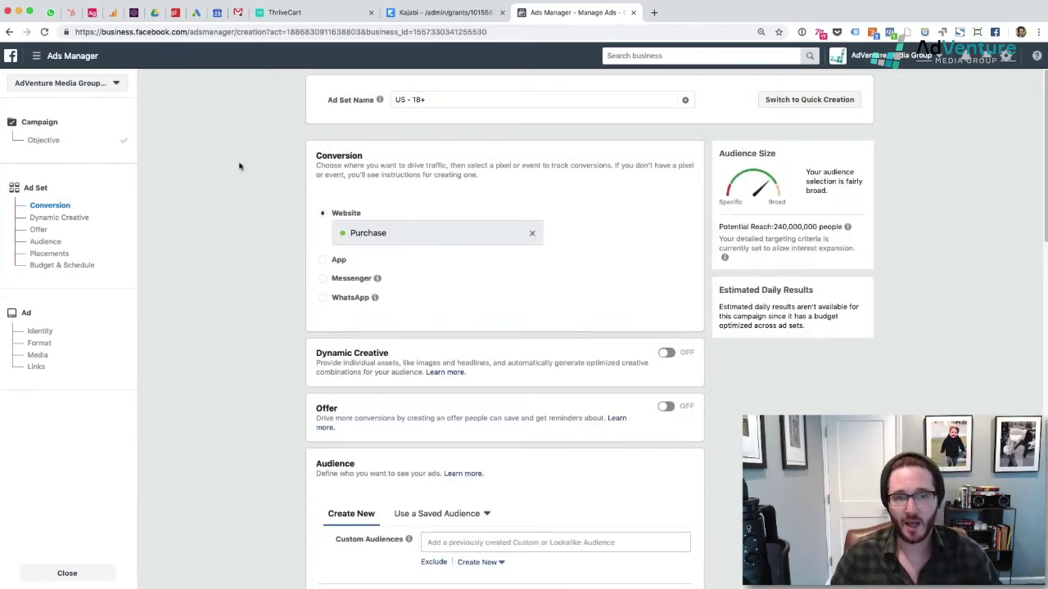
triple_click(480, 103)
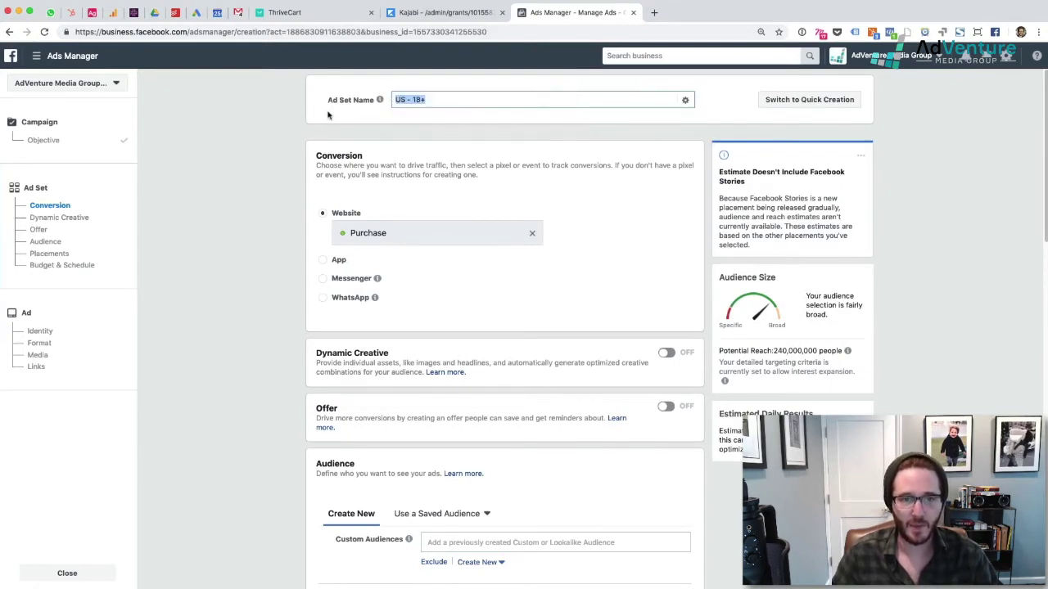
left_click_drag(442, 103, 396, 100)
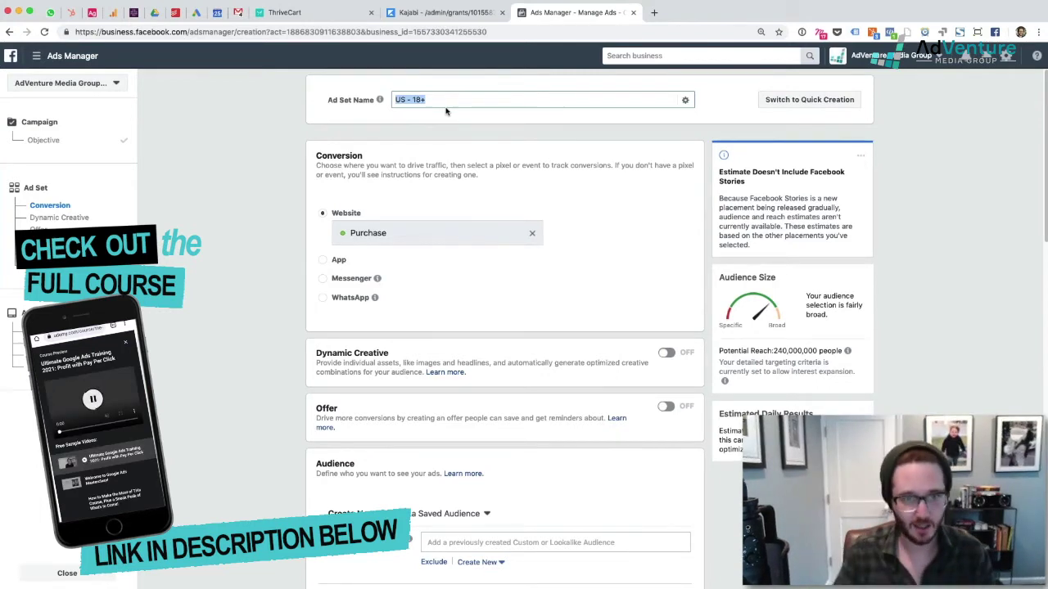
type("Lookal")
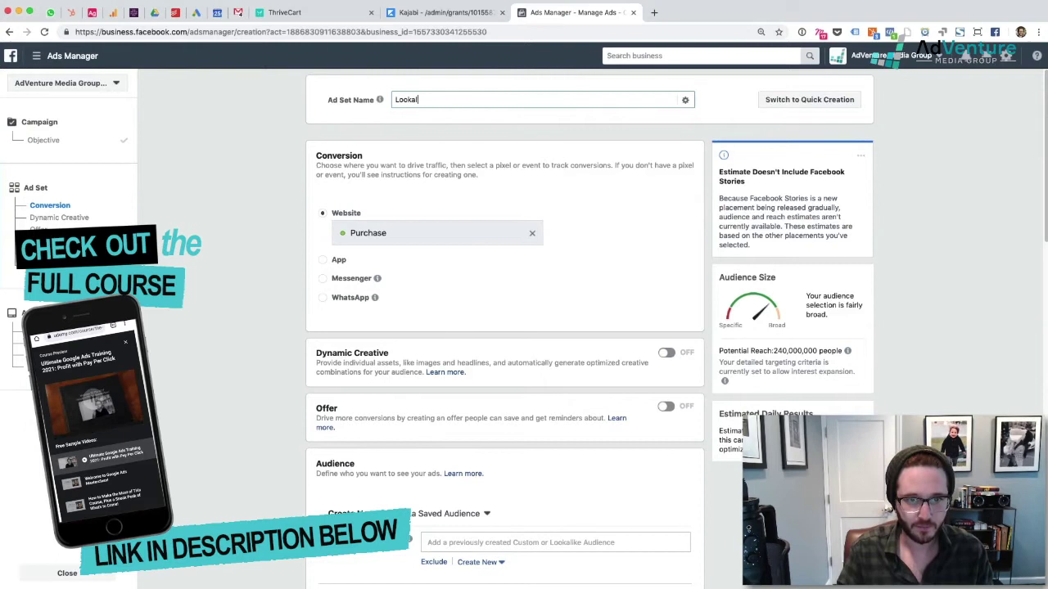
type("ike Au")
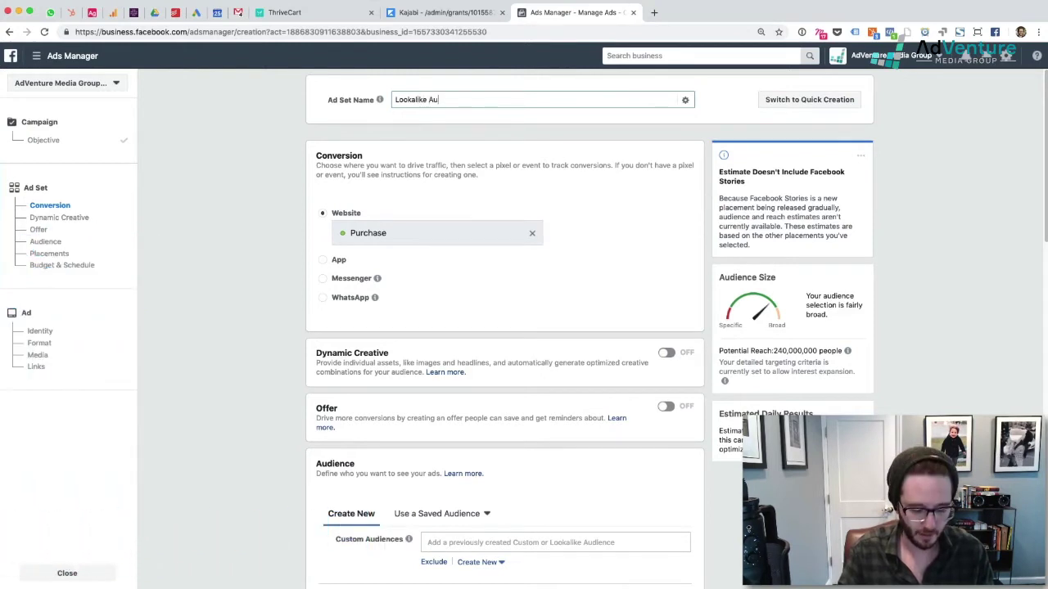
type("dienc e")
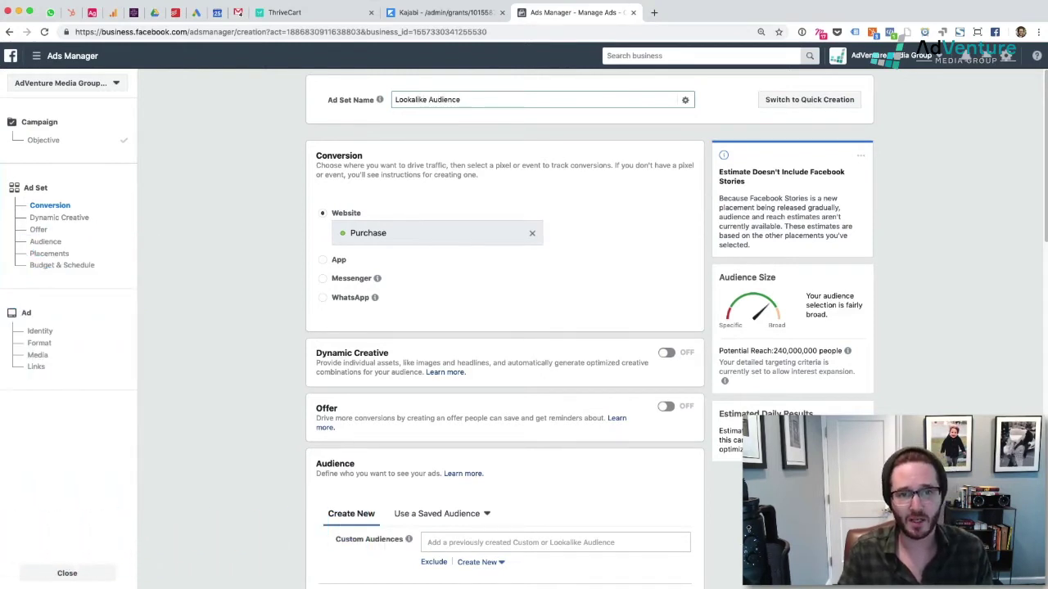
type(" - ")
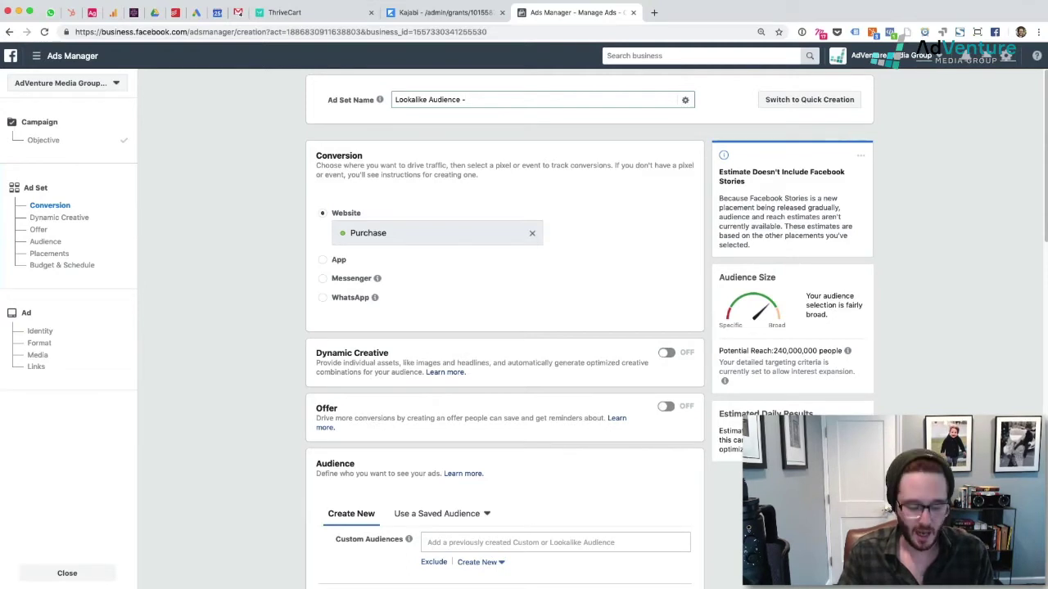
type("Zoom W")
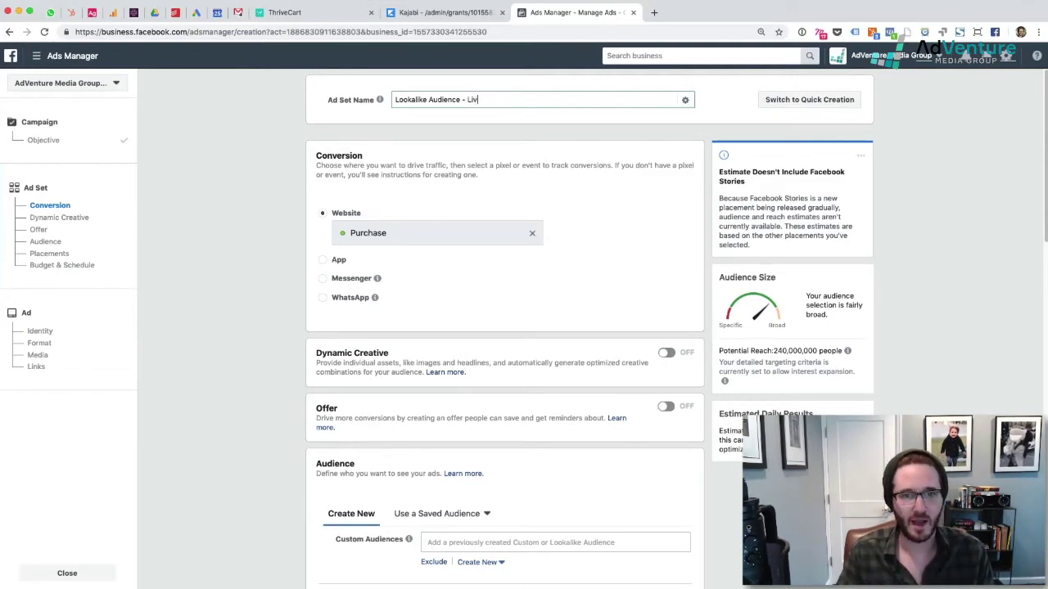
type("ebinar Attendees")
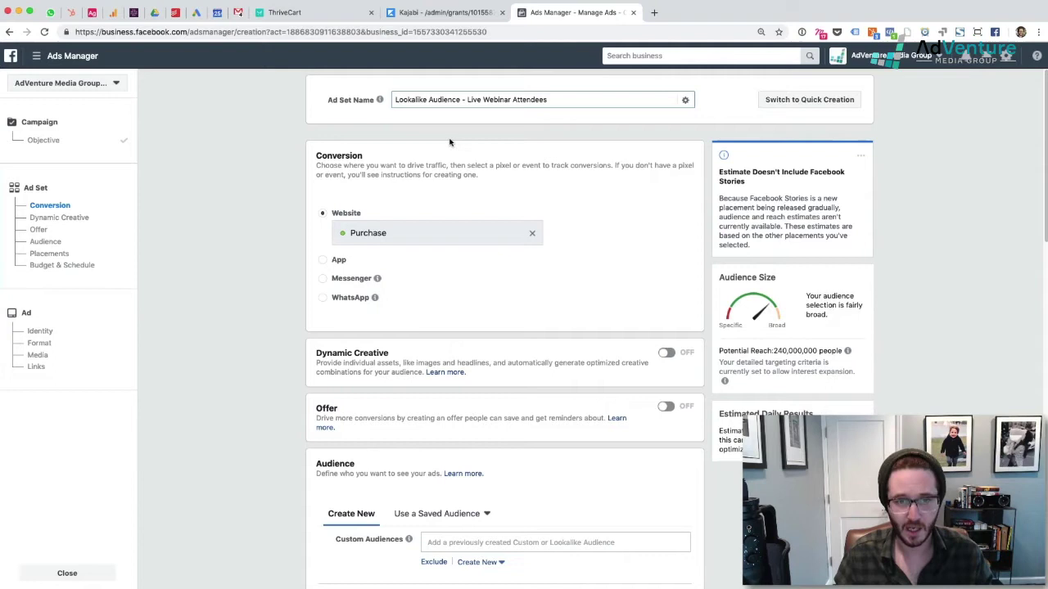
left_click_drag(482, 100, 566, 100)
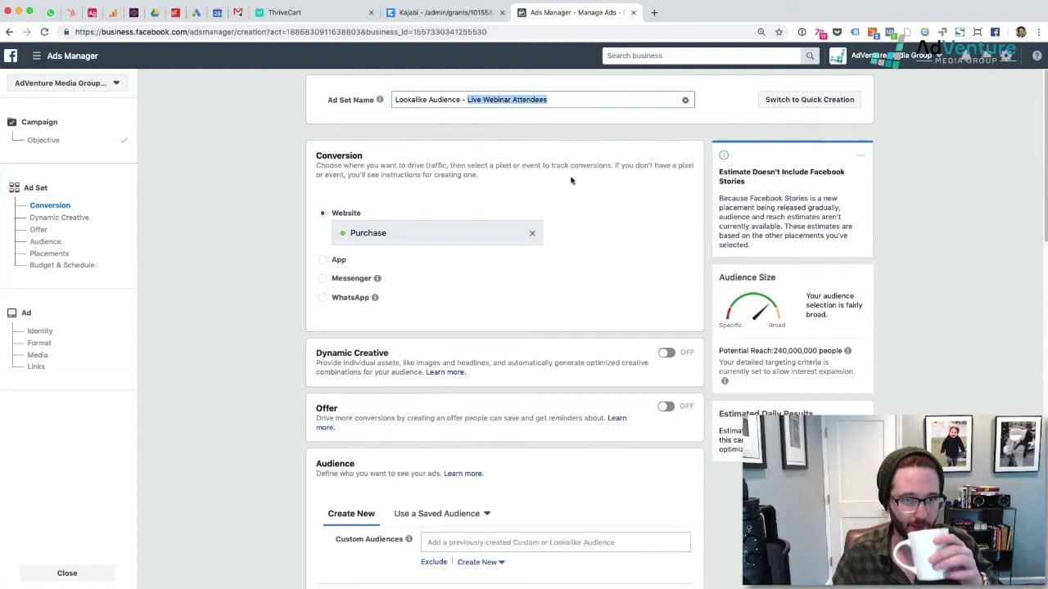
- Replace the Purchase conversion event with Complete Registration from the pixel events
left_click(587, 221)
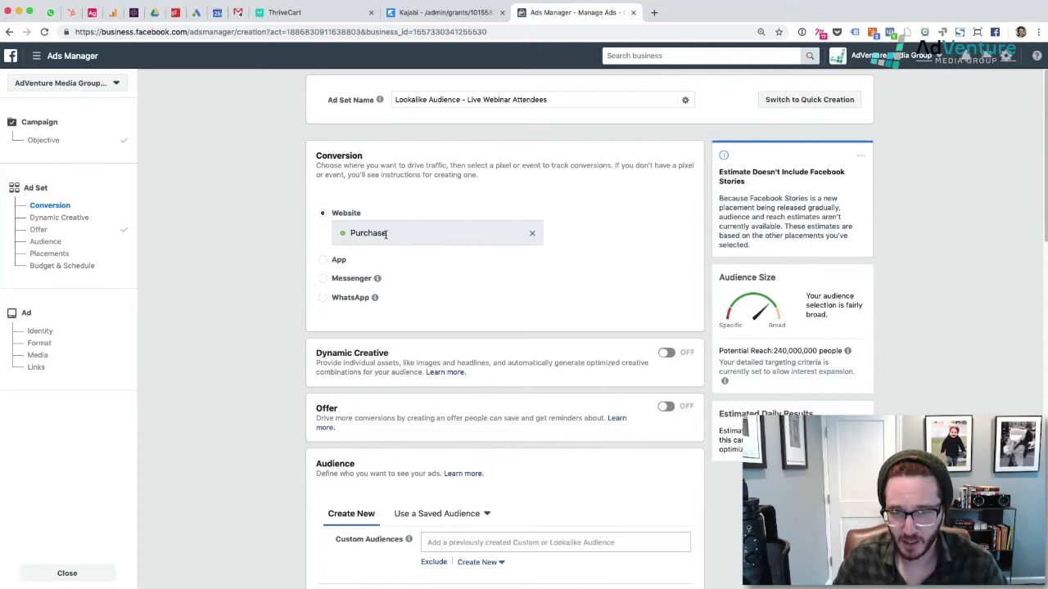
left_click(534, 236)
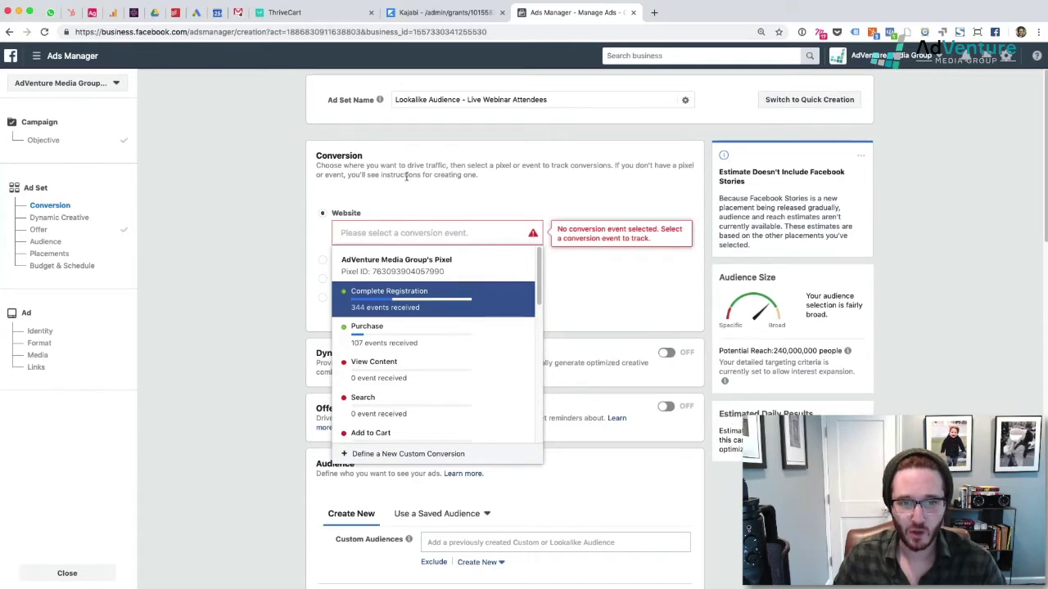
mouse_move(391, 293)
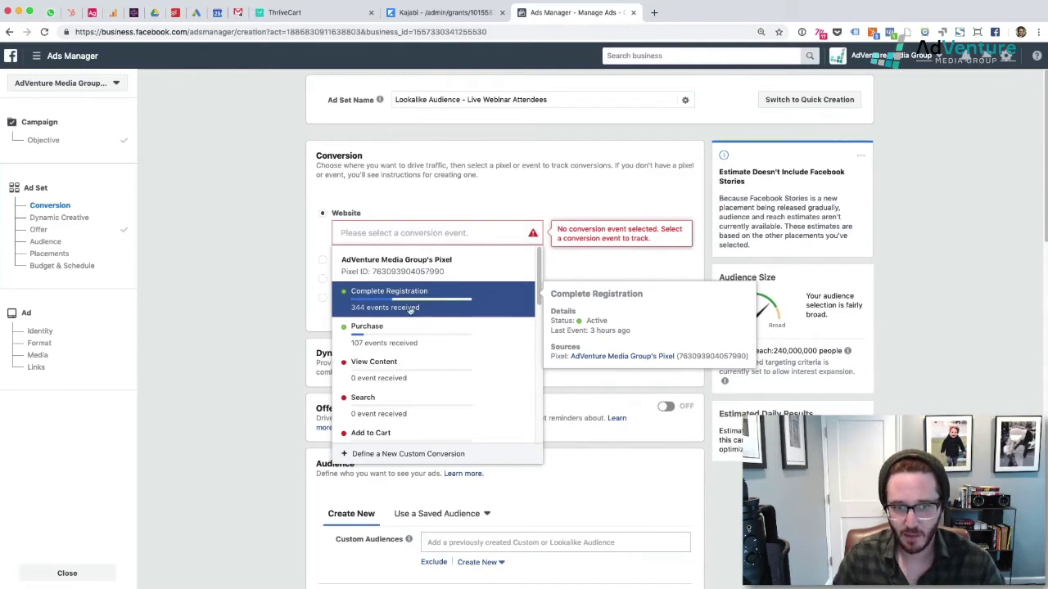
left_click(402, 304)
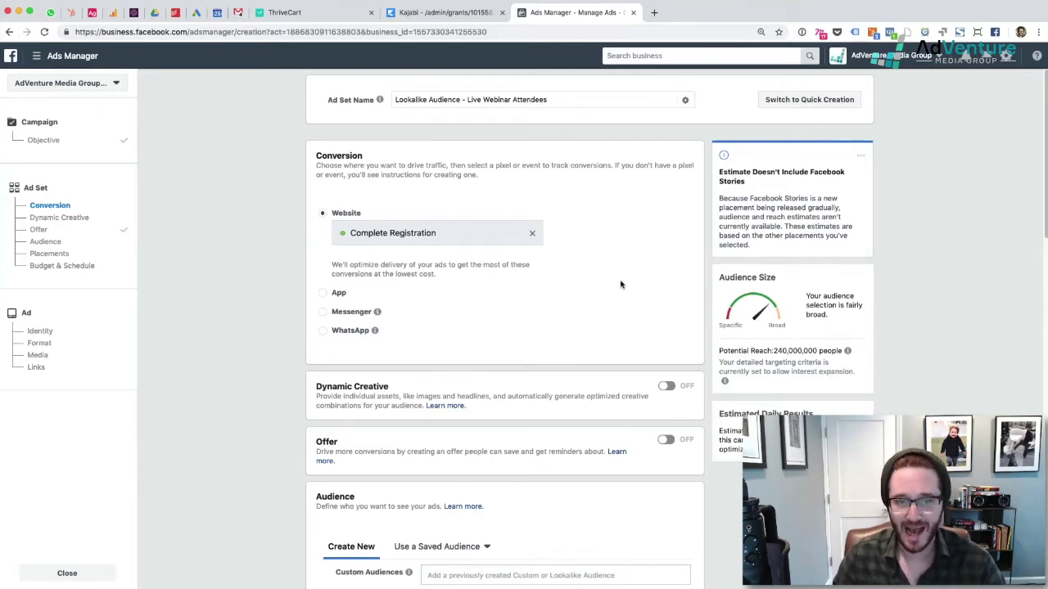
- Enable the Dynamic Creative toggle, confirm it, and dismiss the introduction slides
scroll(622, 278, "down", 2)
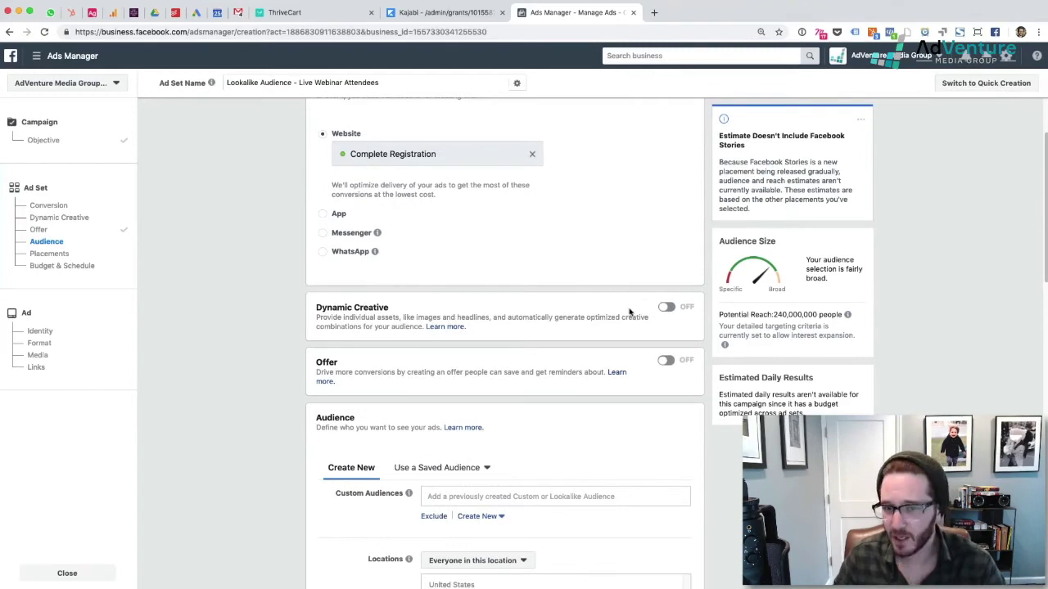
left_click(665, 307)
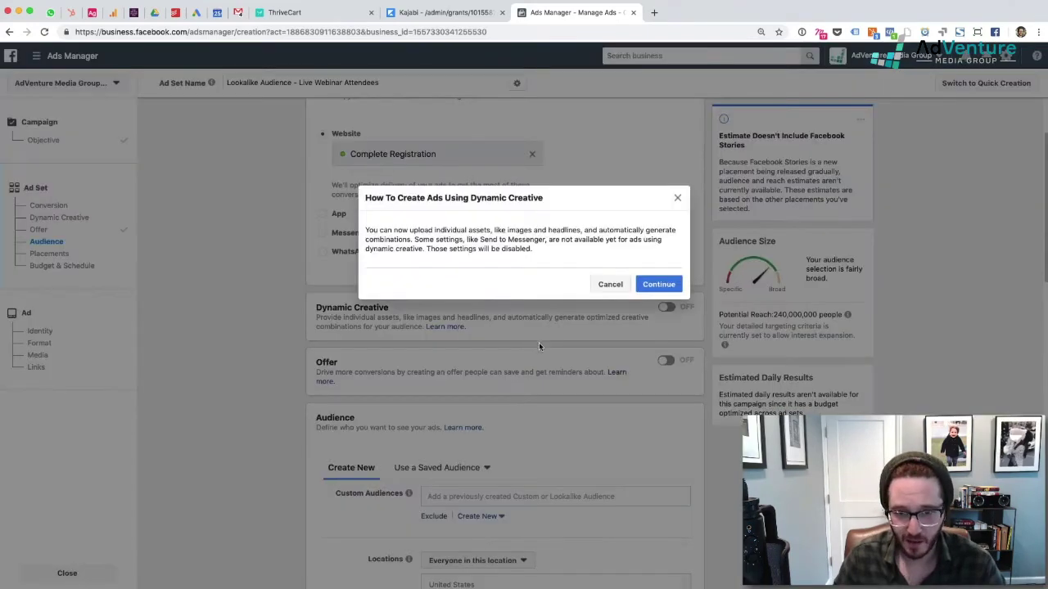
left_click(659, 284)
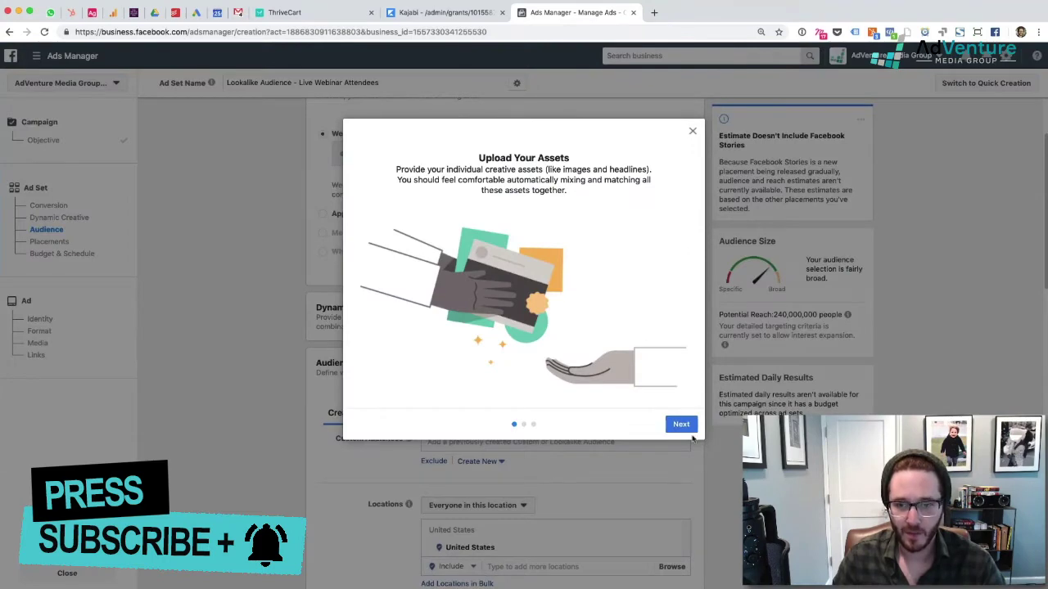
left_click(681, 424)
left_click(681, 423)
left_click(692, 130)
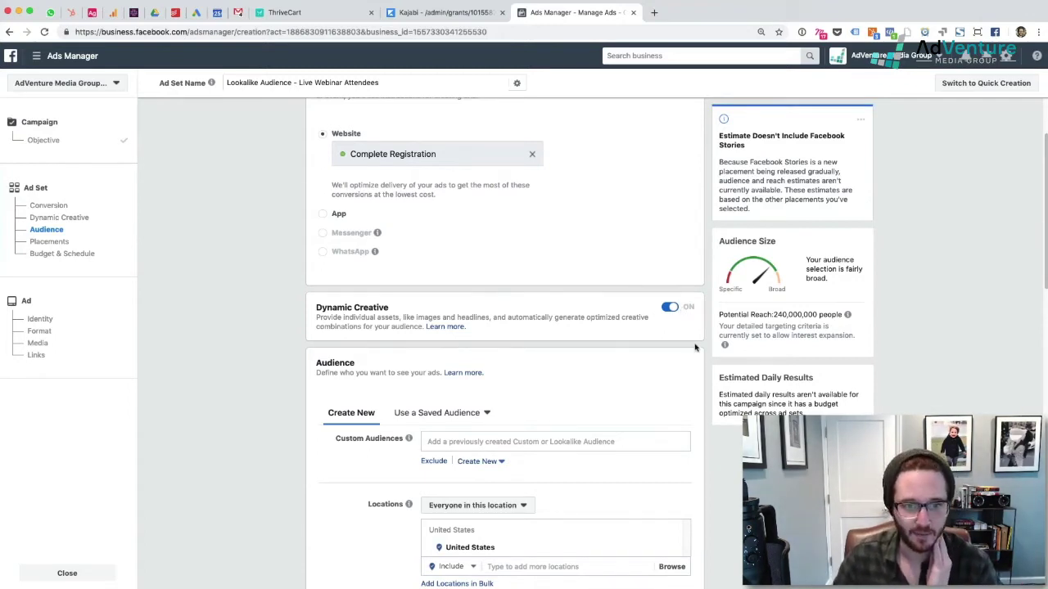
- Add the NAFTA 1% and 1% to 2% LP Webinar Attendees lookalikes as custom audiences
scroll(692, 344, "down", 3)
scroll(251, 456, "up", 1)
scroll(267, 431, "down", 10)
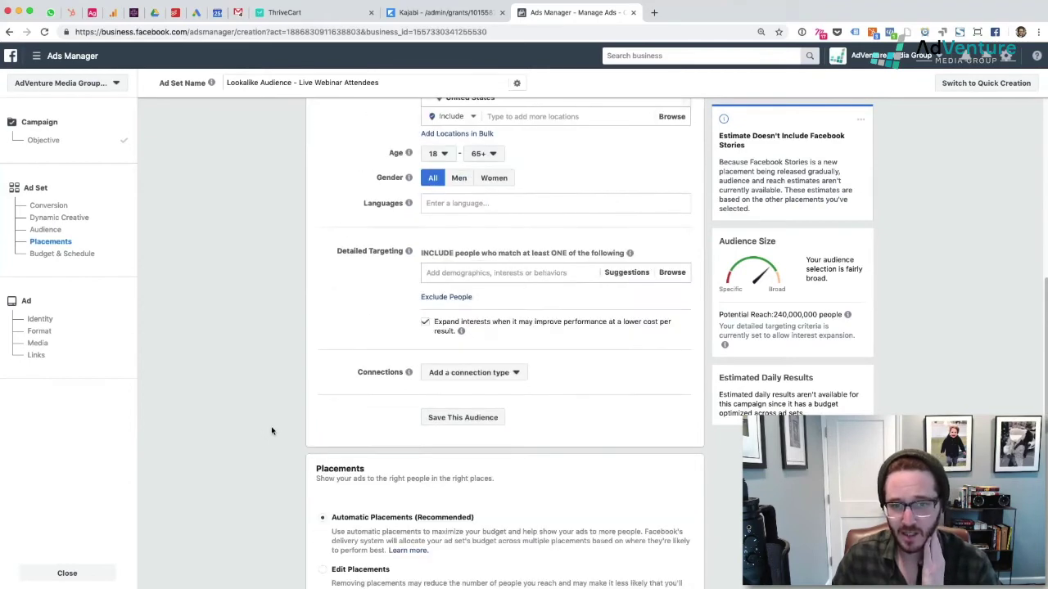
scroll(279, 425, "up", 4)
scroll(282, 424, "up", 6)
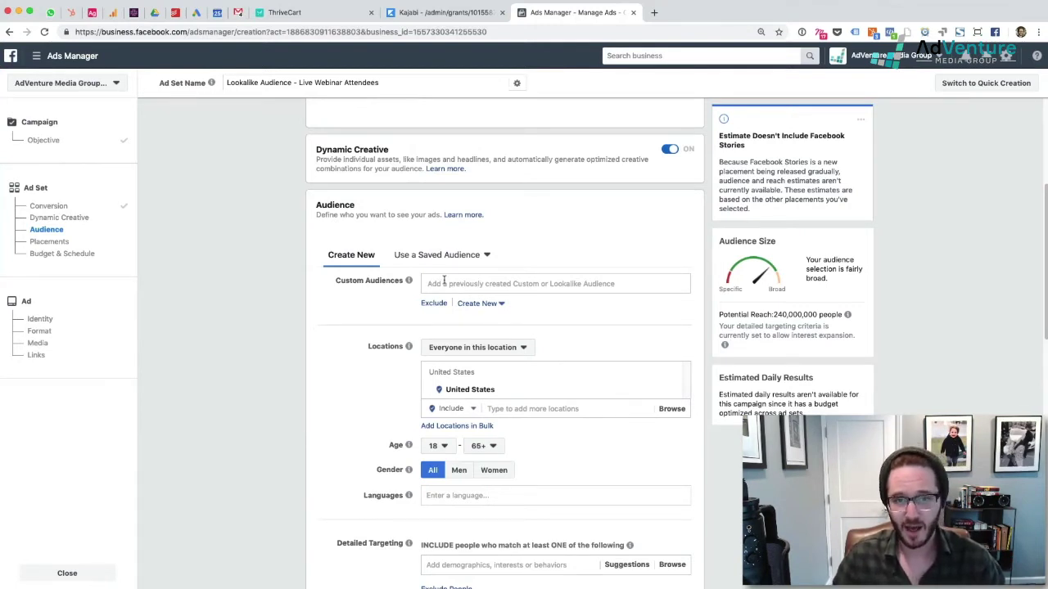
left_click(452, 283)
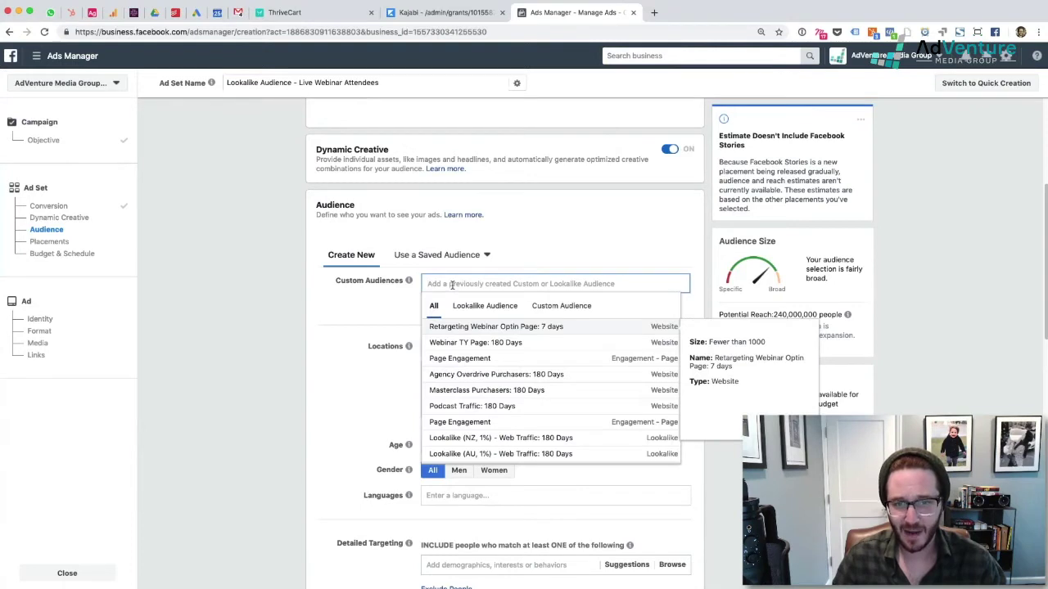
left_click(468, 308)
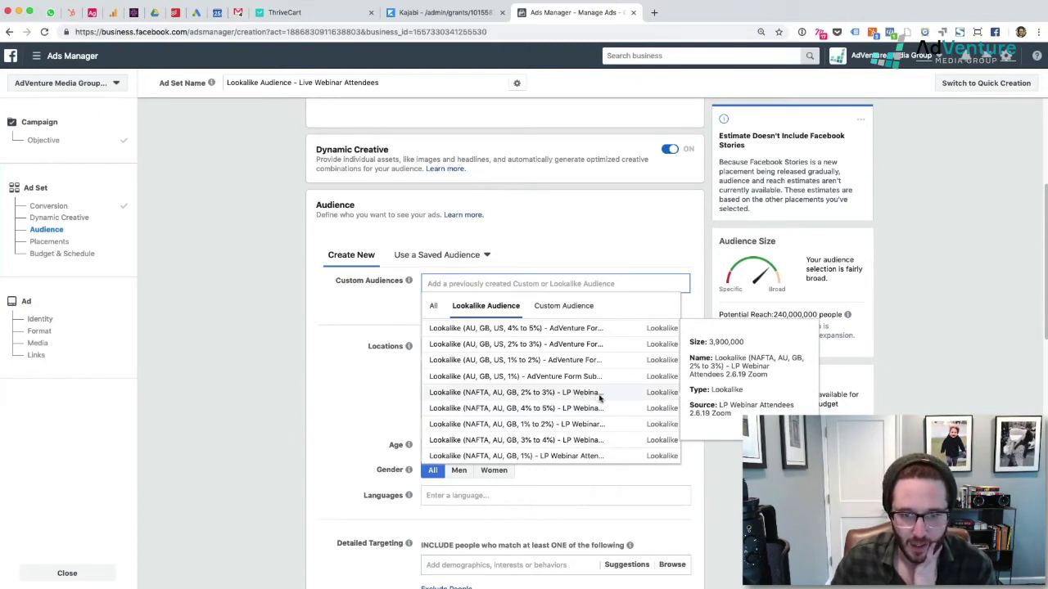
left_click(628, 457)
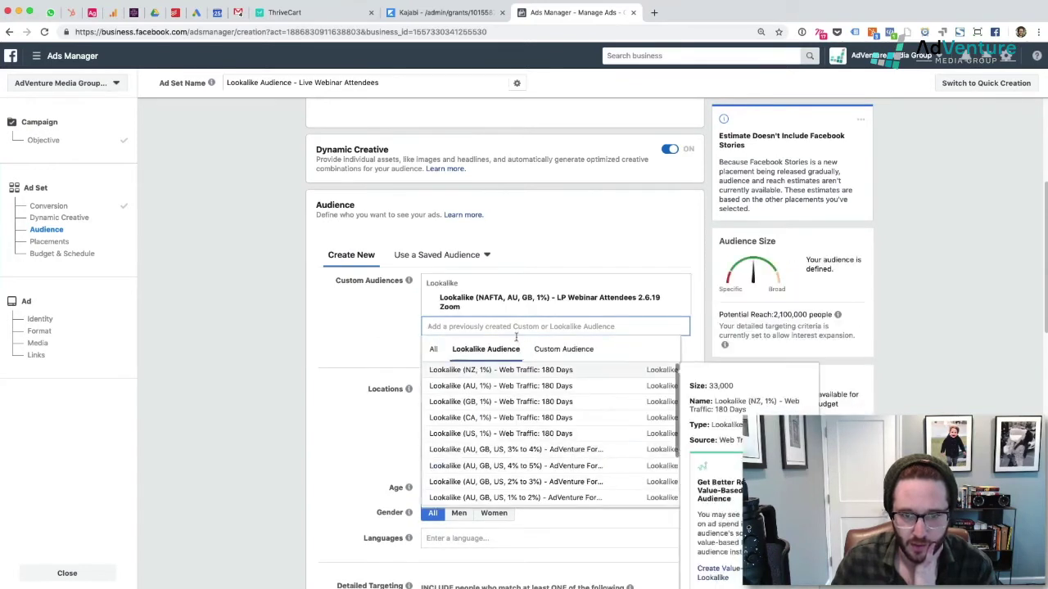
scroll(569, 487, "down", 5)
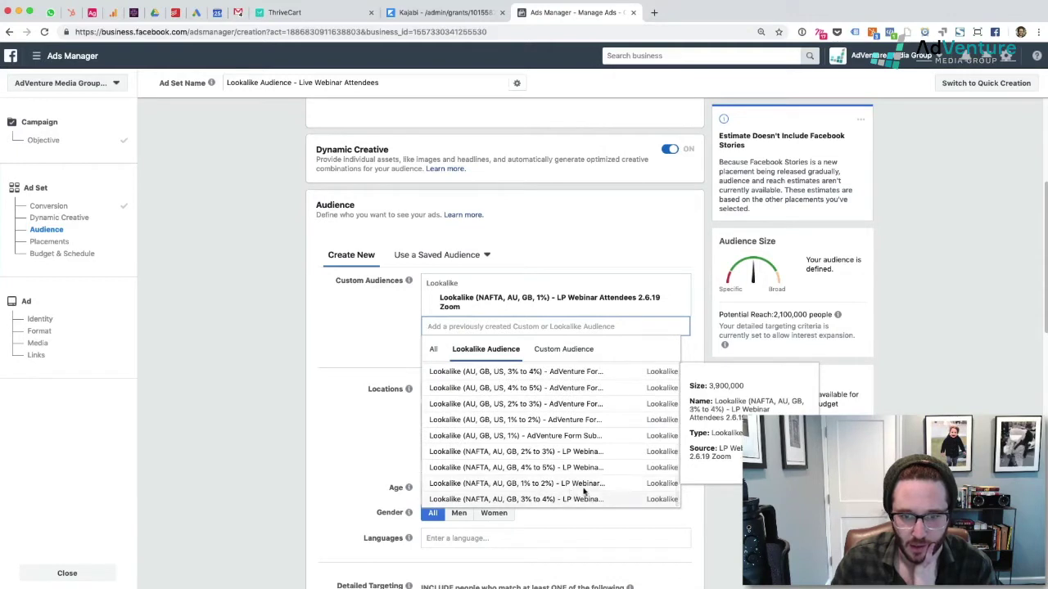
left_click(581, 483)
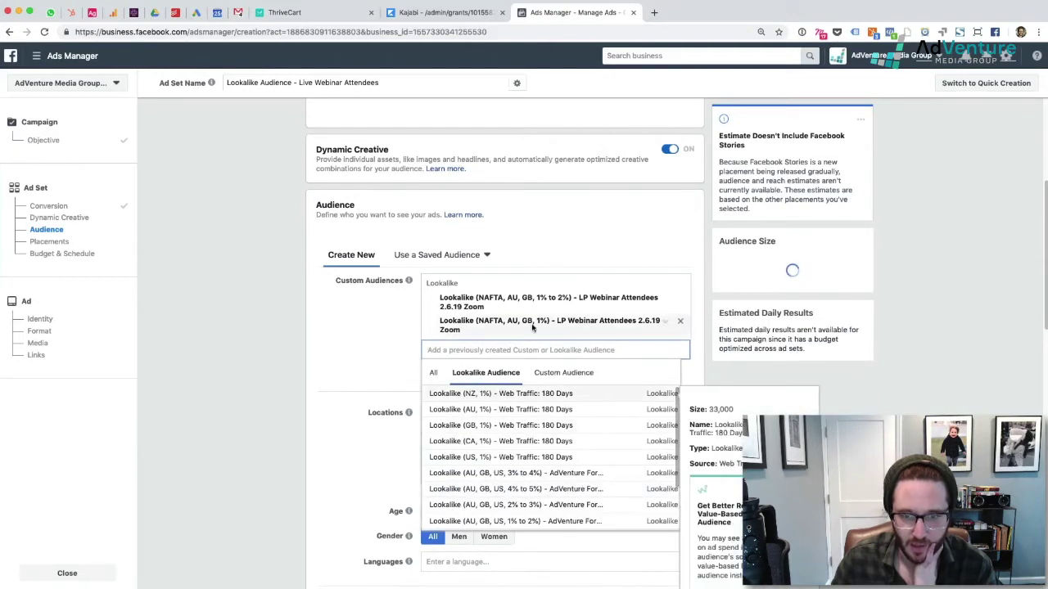
left_click(367, 335)
scroll(367, 335, "down", 3)
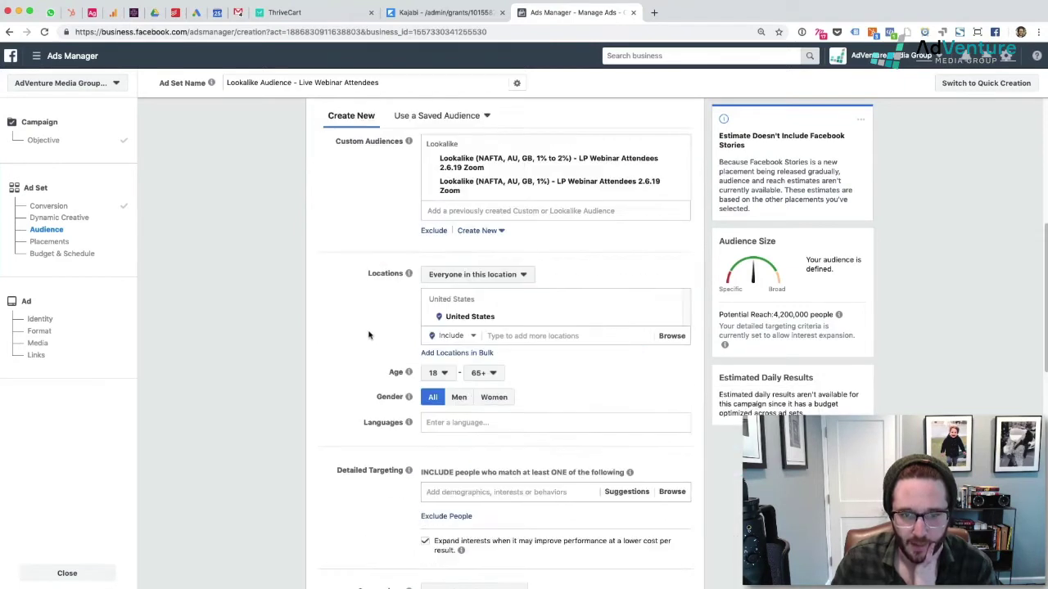
- Add Australia and the United Kingdom as targeted locations and dismiss the Worldwide tip
scroll(368, 331, "up", 1)
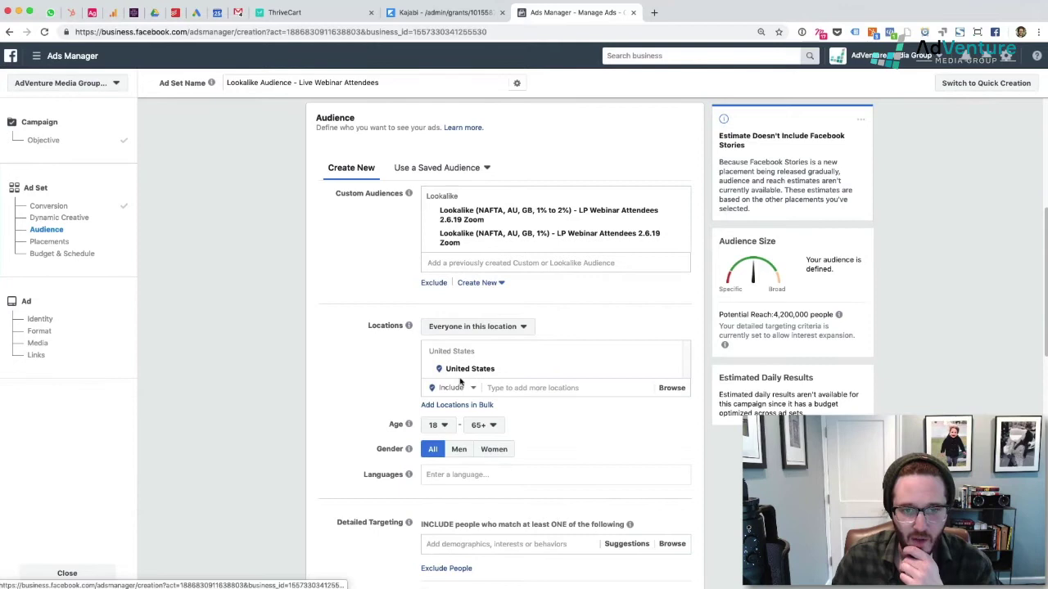
left_click(522, 391)
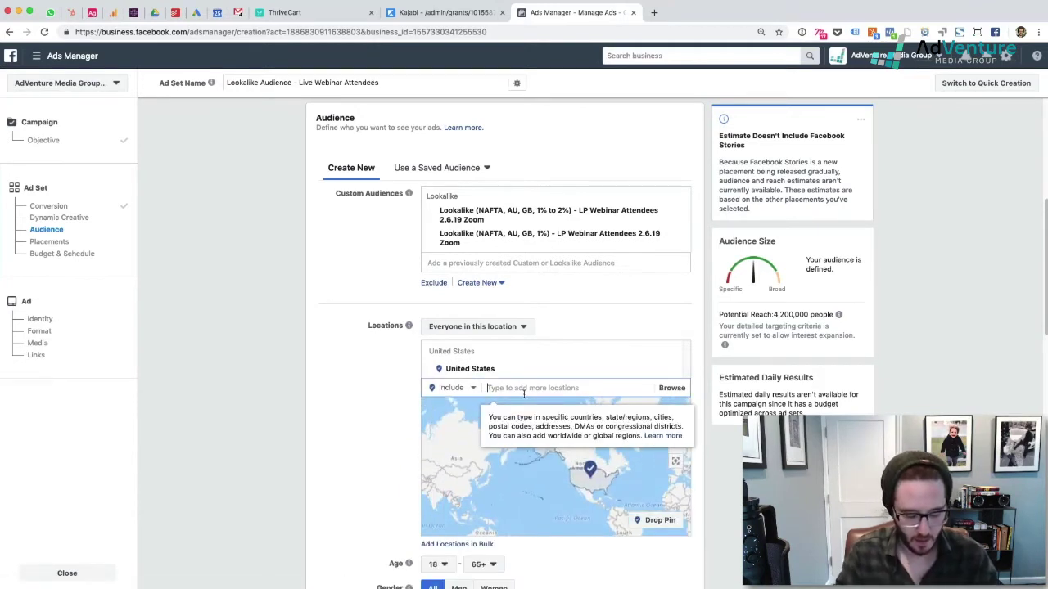
type("australia")
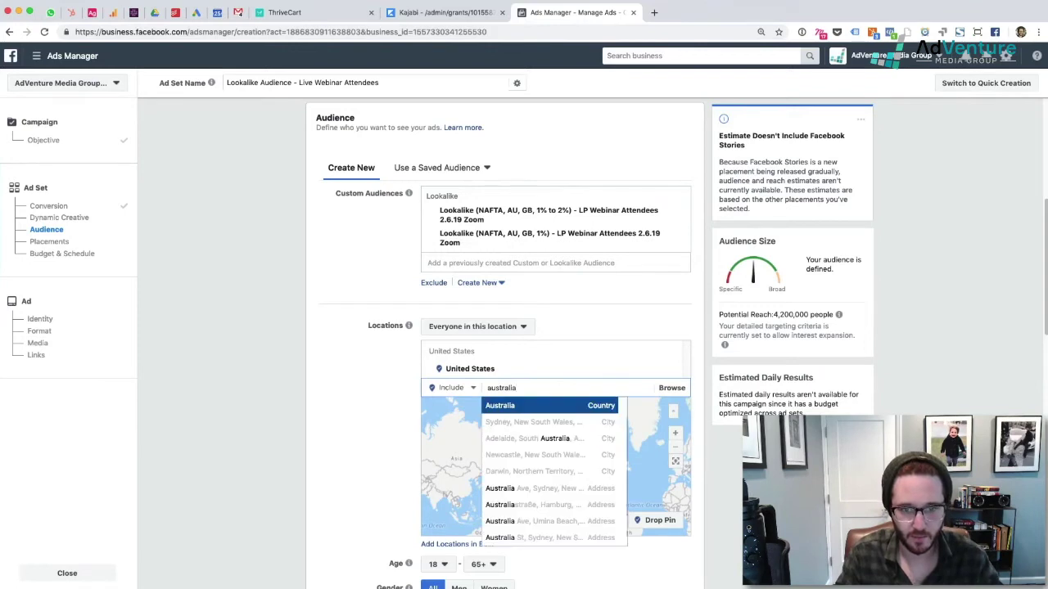
key("Return")
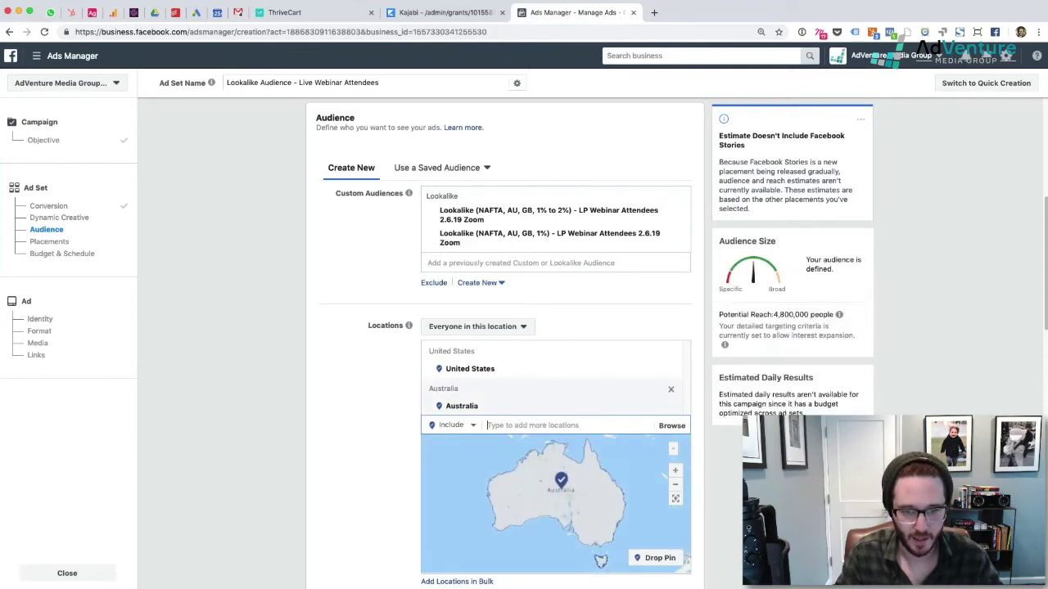
type("united k")
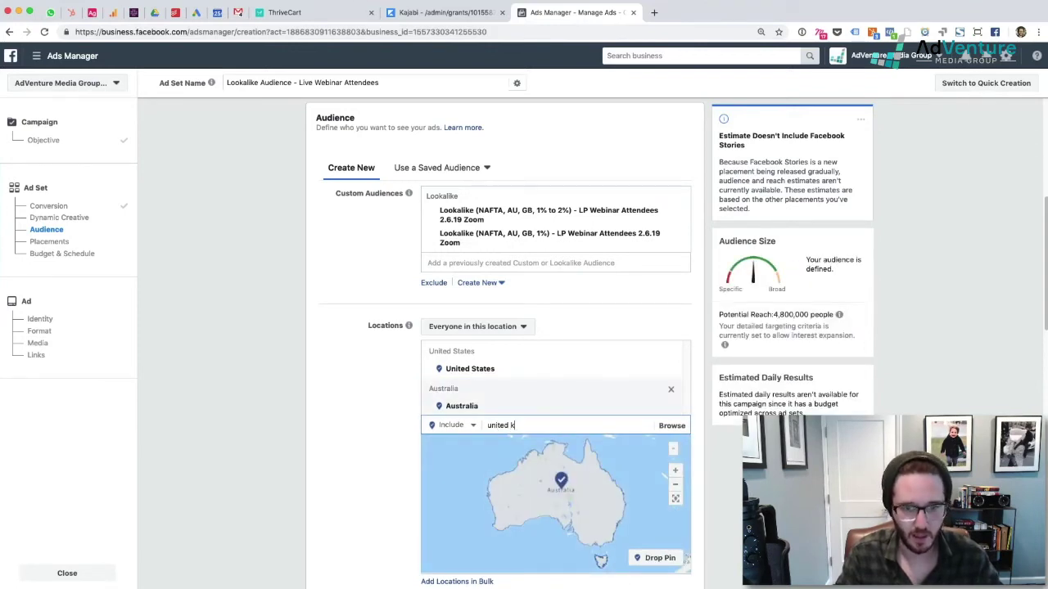
type("ing")
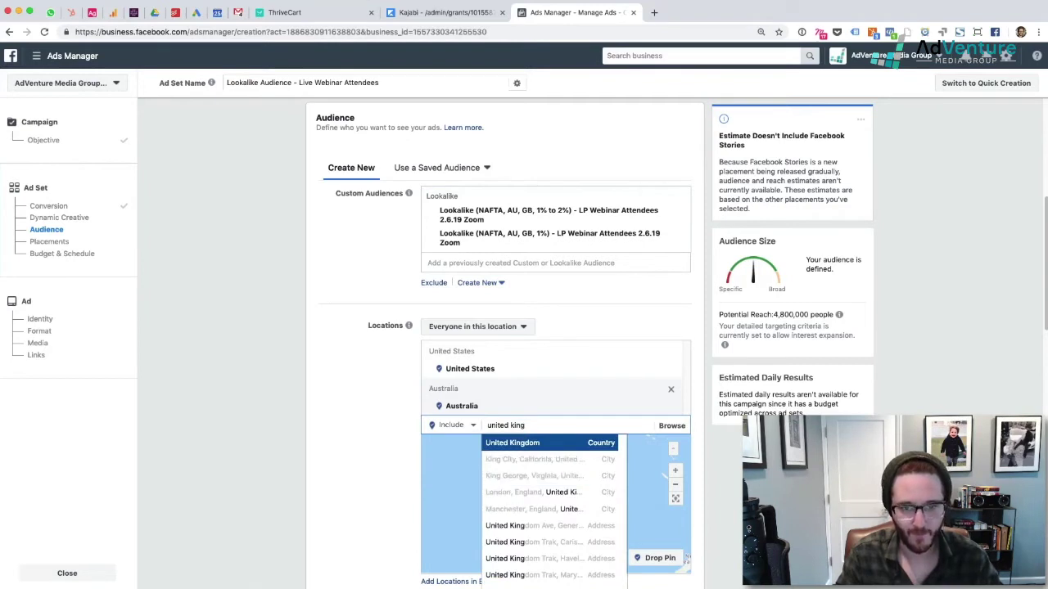
key("Return")
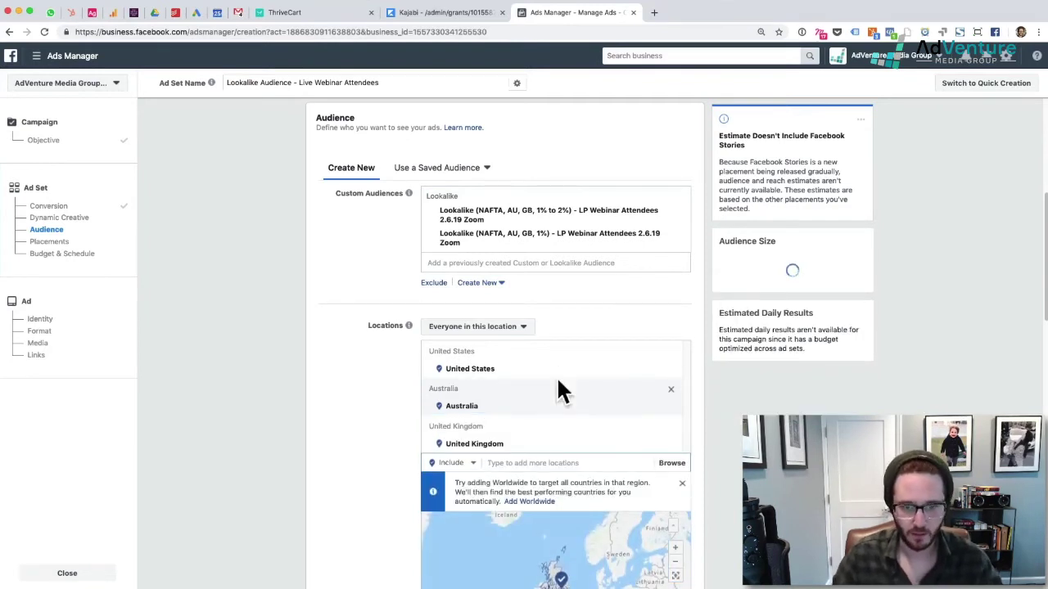
left_click(681, 483)
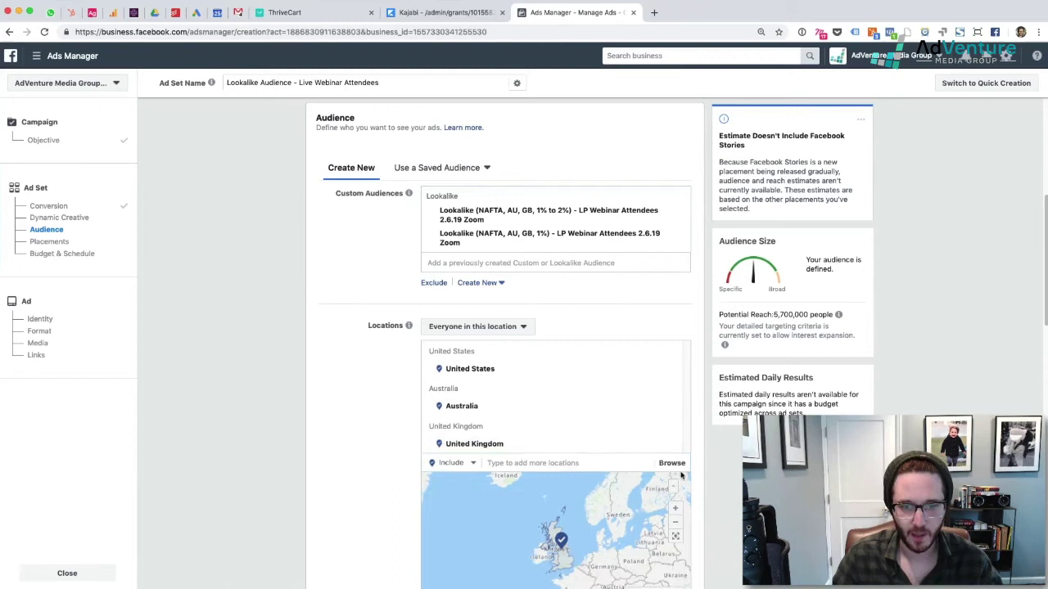
- Zoom out and pan the location map around the world back to North America
scroll(704, 499, "down", 3)
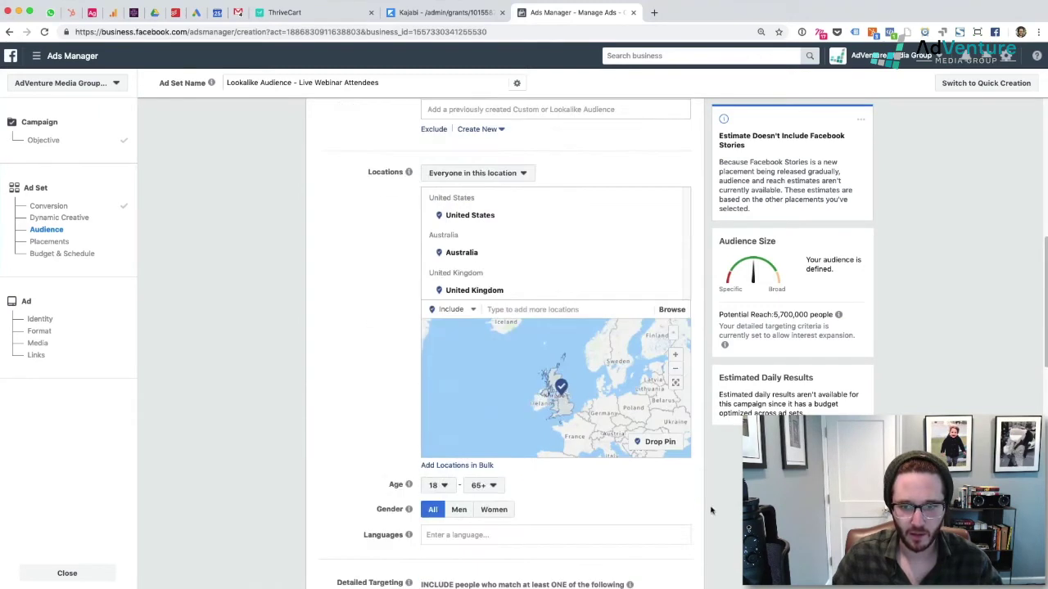
left_click(675, 370)
left_click_drag(556, 397, 573, 426)
left_click_drag(500, 405, 566, 428)
left_click_drag(630, 401, 505, 381)
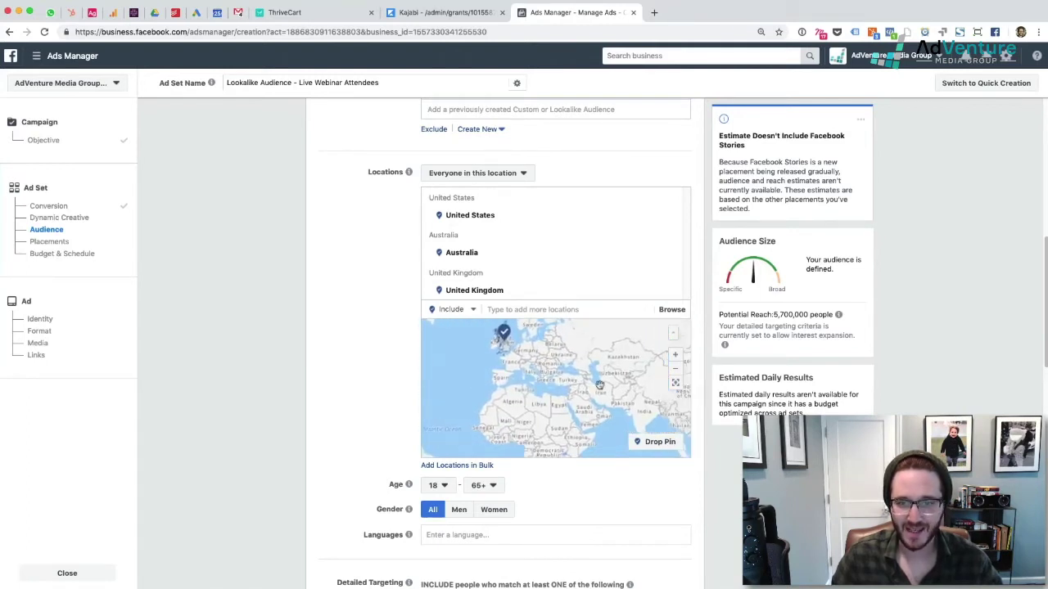
left_click_drag(655, 426, 530, 428)
left_click_drag(592, 363, 496, 409)
left_click_drag(631, 384, 545, 374)
left_click_drag(661, 409, 606, 401)
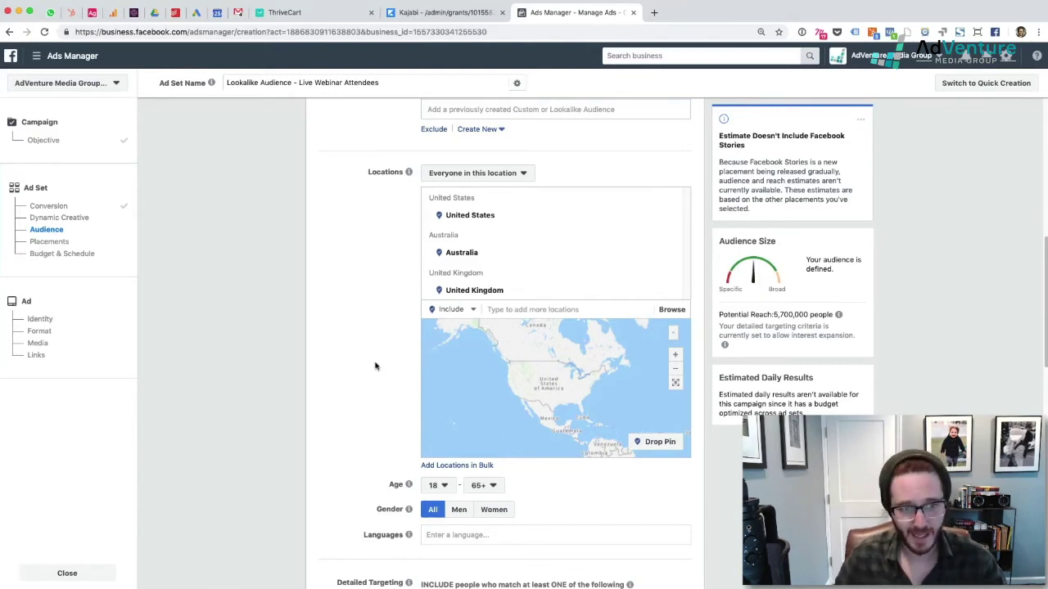
- Keep the minimum age at 18 and set the maximum age to 45
scroll(374, 366, "up", 2)
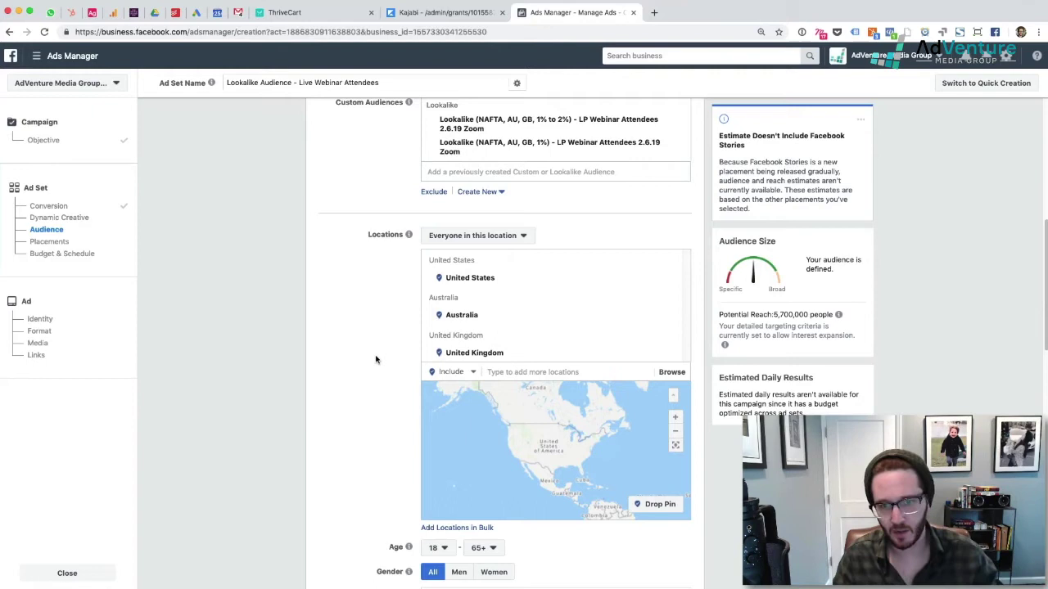
scroll(380, 360, "down", 3)
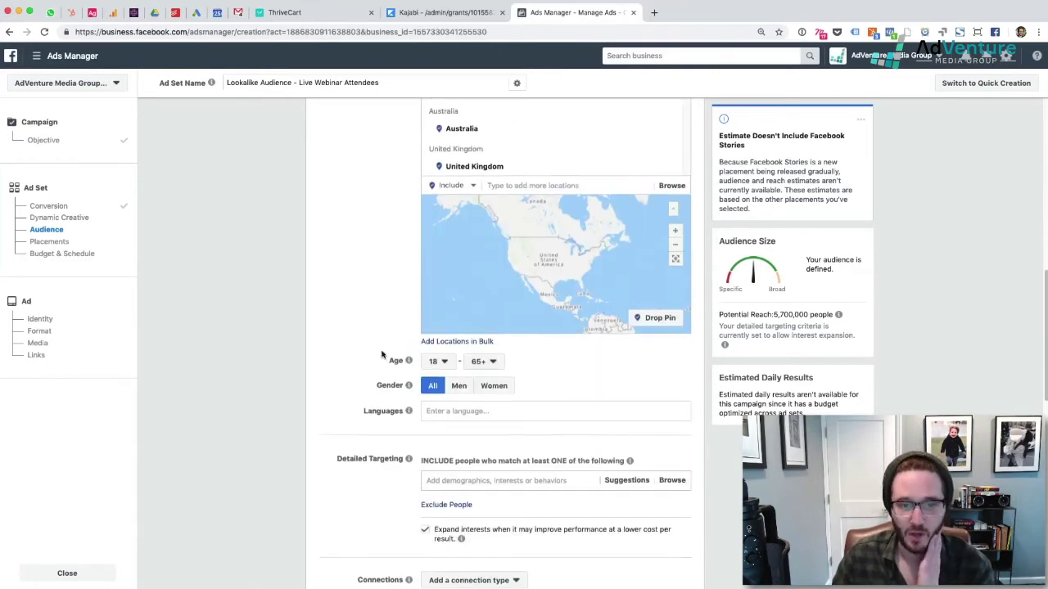
left_click(439, 362)
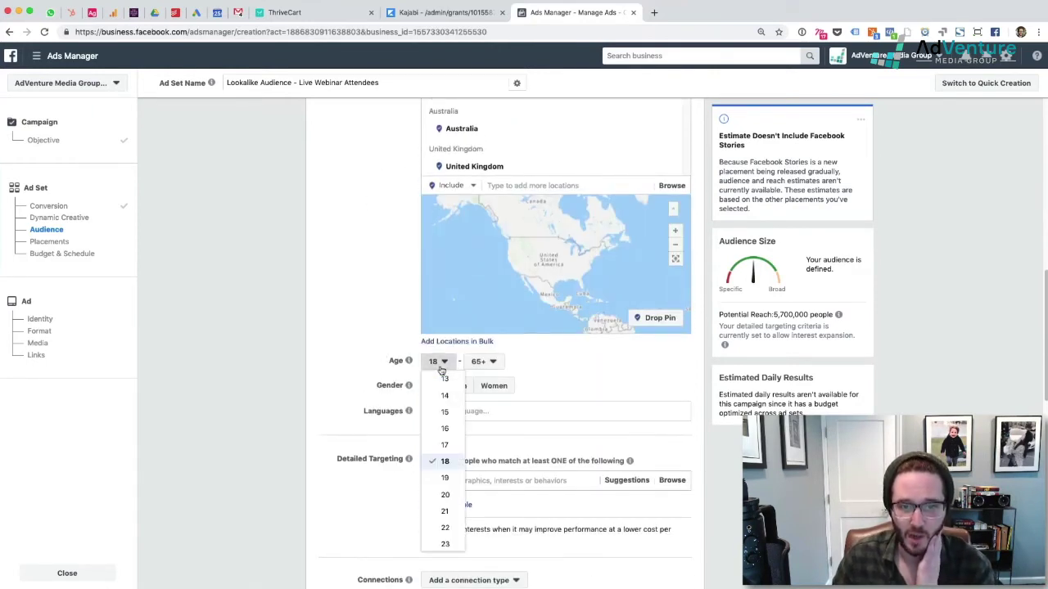
left_click(446, 446)
left_click(451, 363)
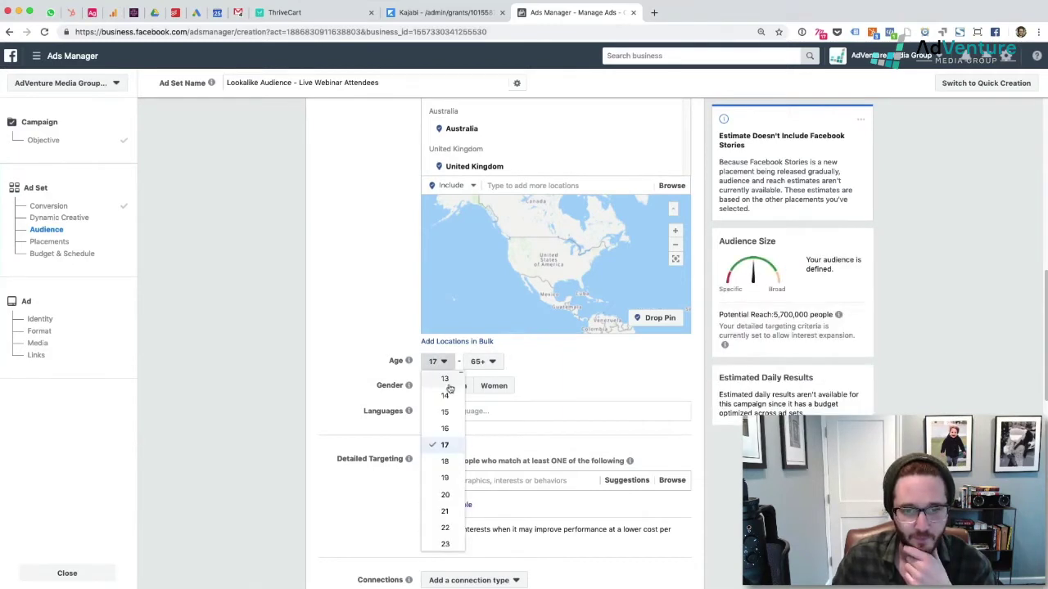
left_click(444, 461)
left_click(496, 364)
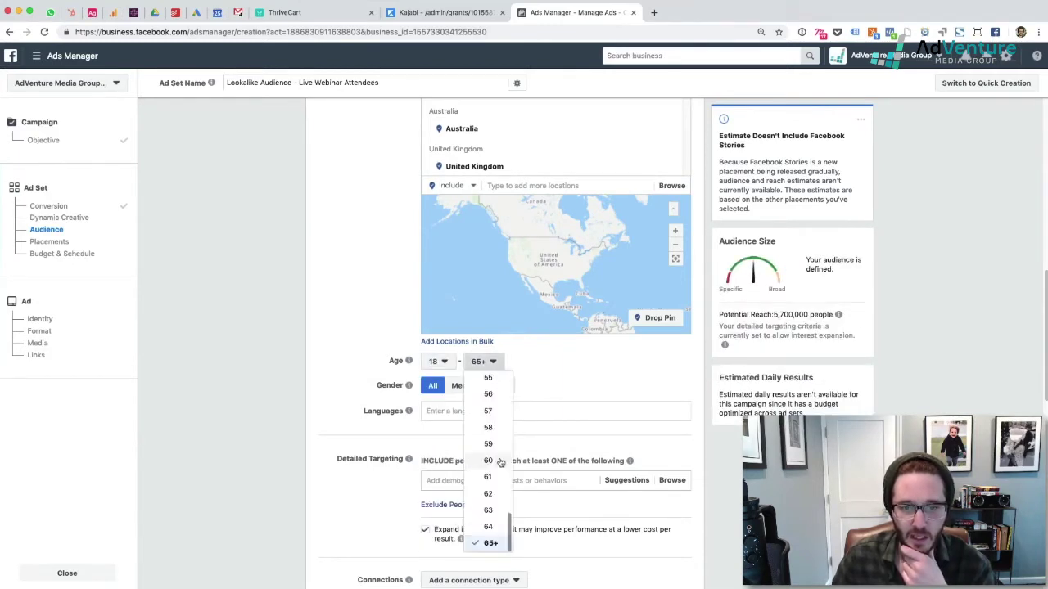
scroll(500, 463, "up", 3)
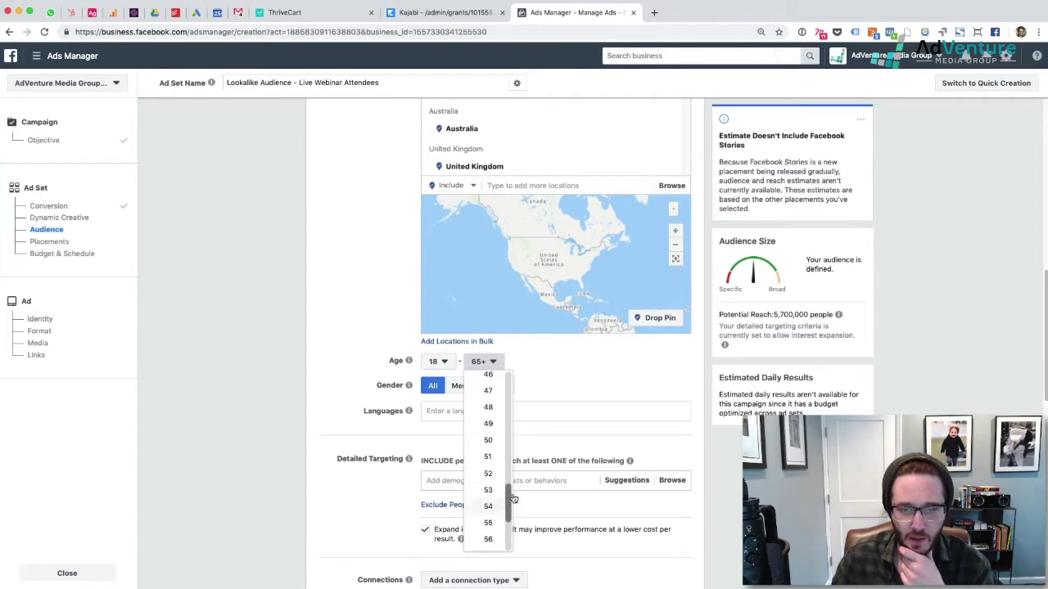
left_click_drag(512, 498, 512, 449)
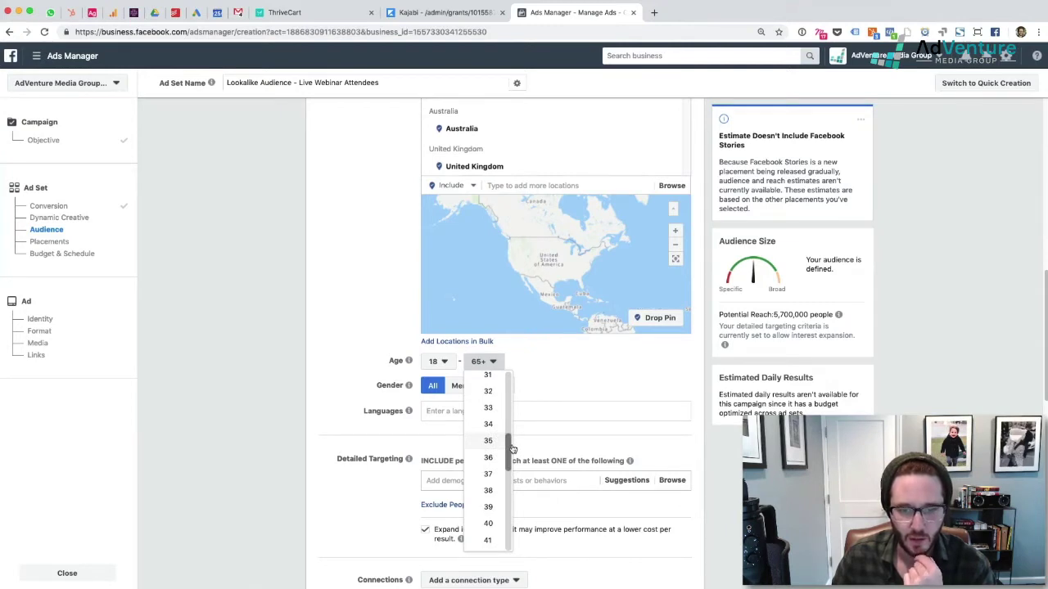
left_click(488, 513)
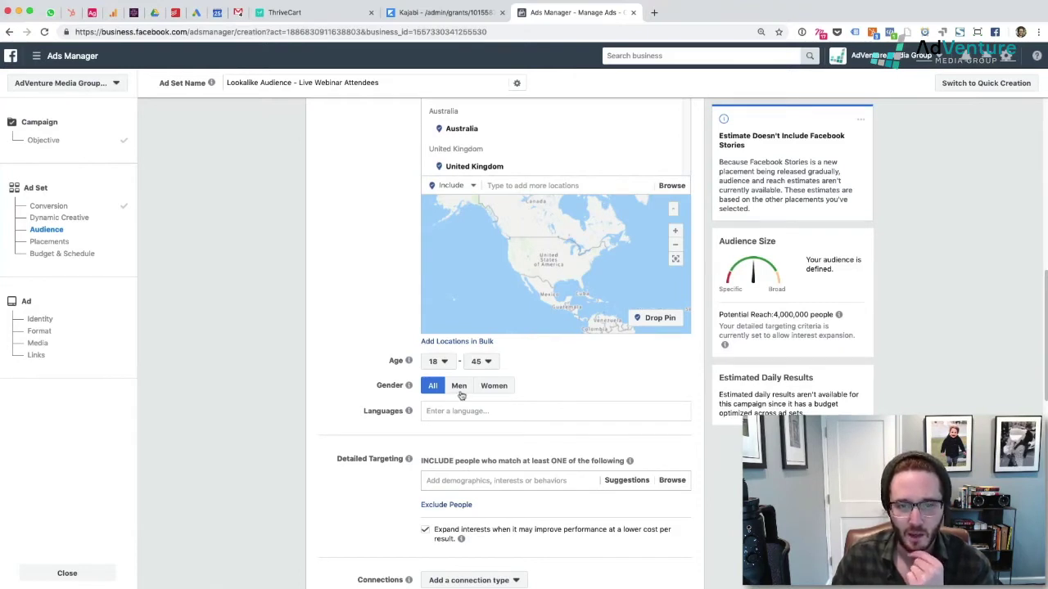
- Add English (All) as the targeted language
left_click(441, 411)
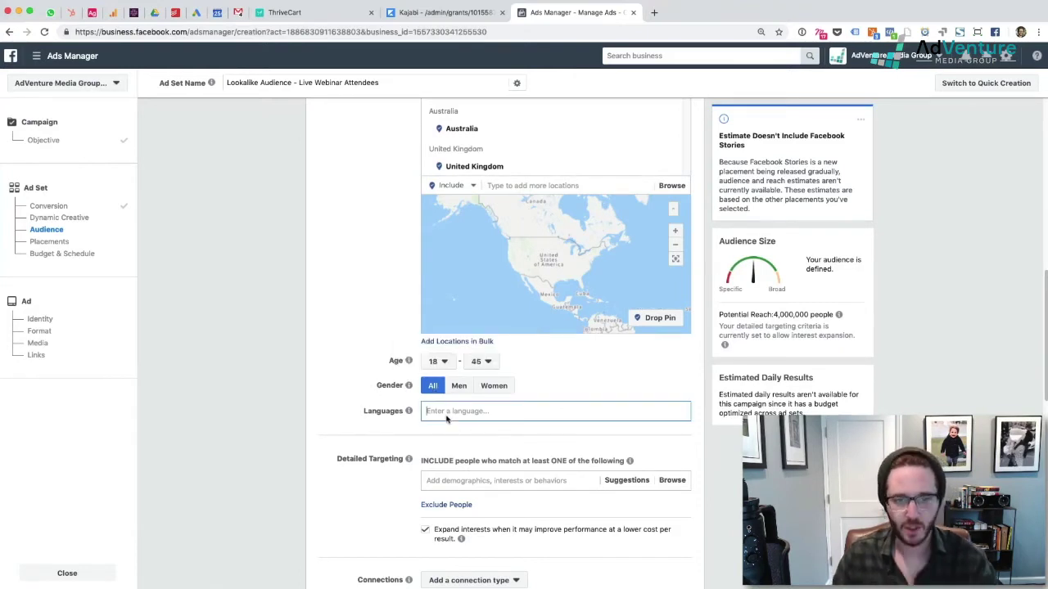
type("Eng")
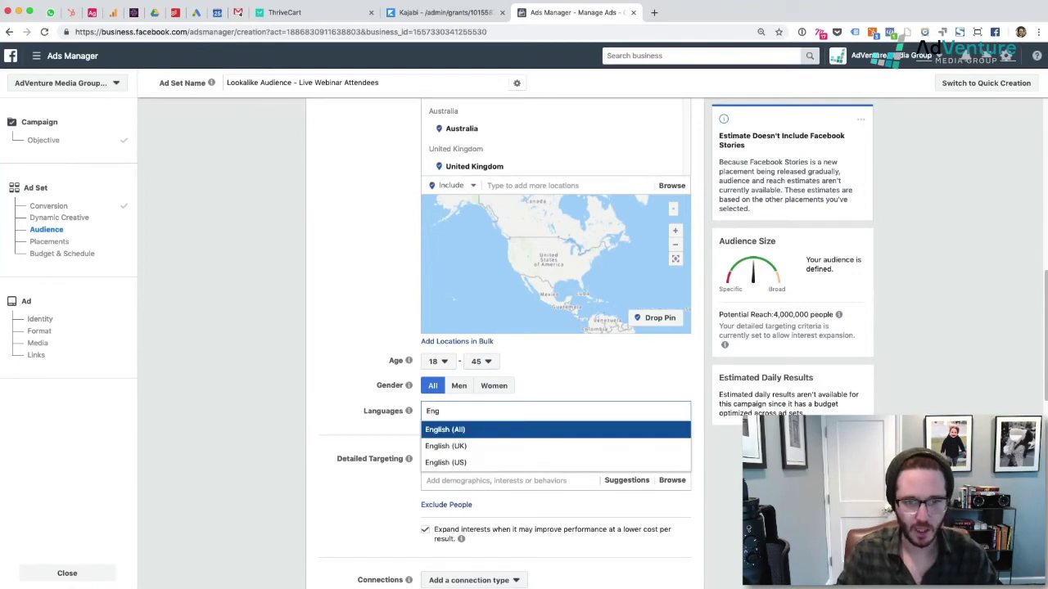
key("Return")
scroll(361, 503, "down", 1)
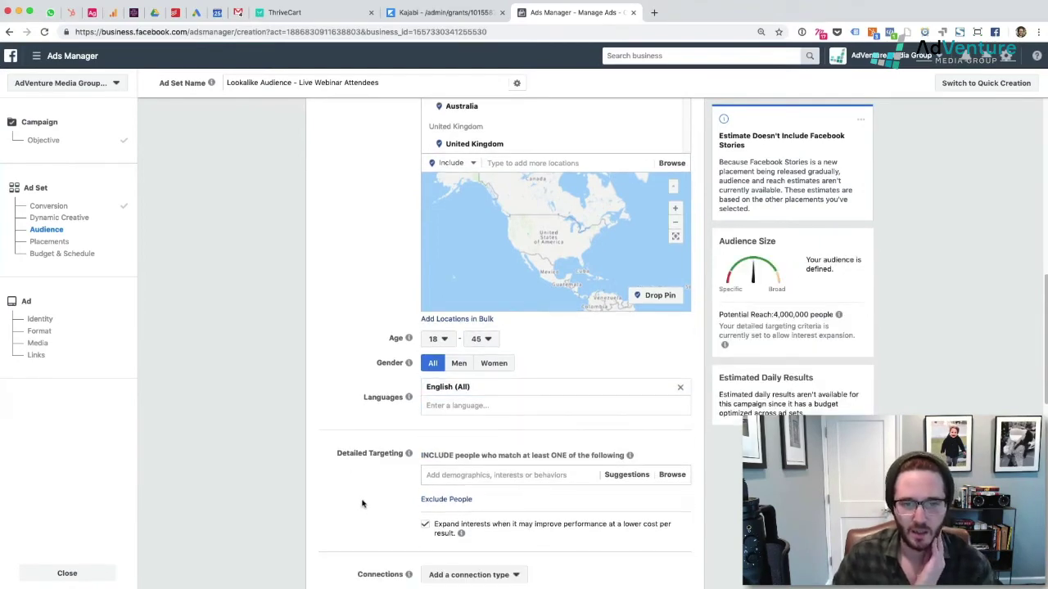
scroll(363, 502, "down", 3)
- Delete the stray ' (' so the ad set name ends in 'Live Webinar Attendees'
scroll(398, 350, "up", 10)
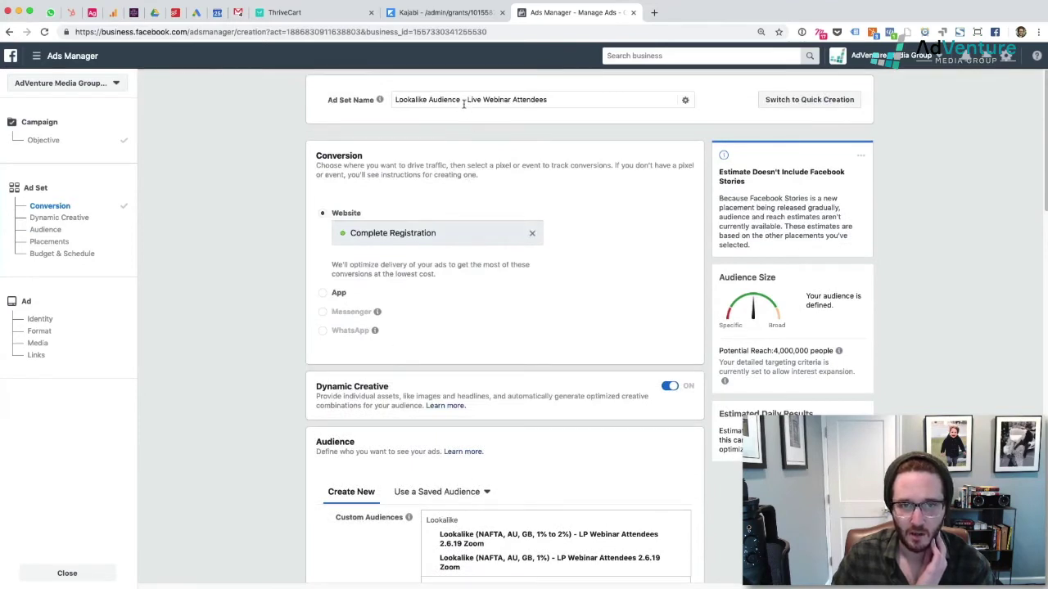
left_click(560, 101)
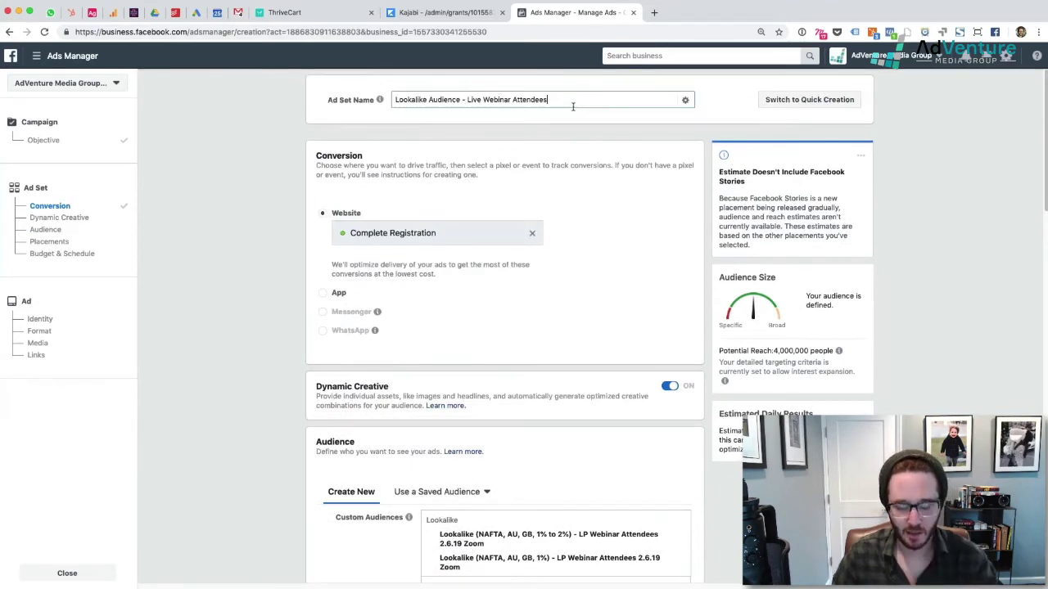
type("(")
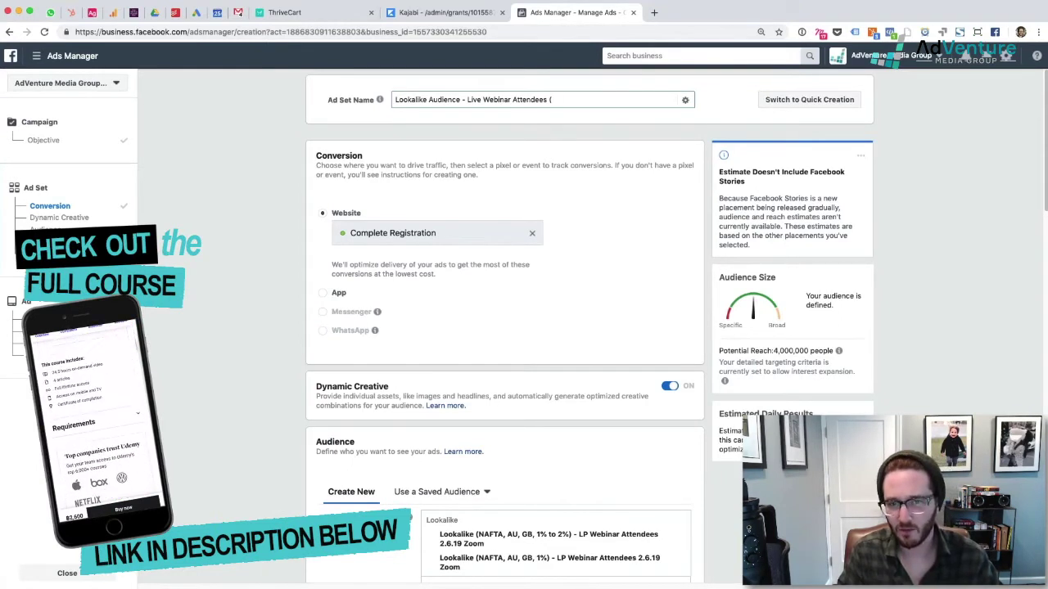
key("BackSpace")
key("BackSpace")
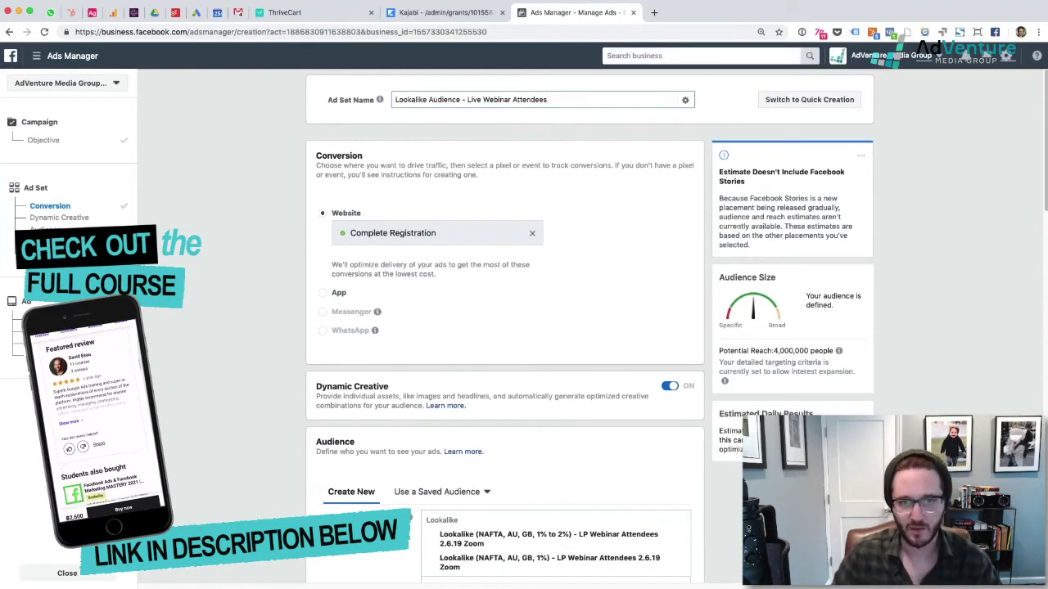
scroll(305, 283, "down", 3)
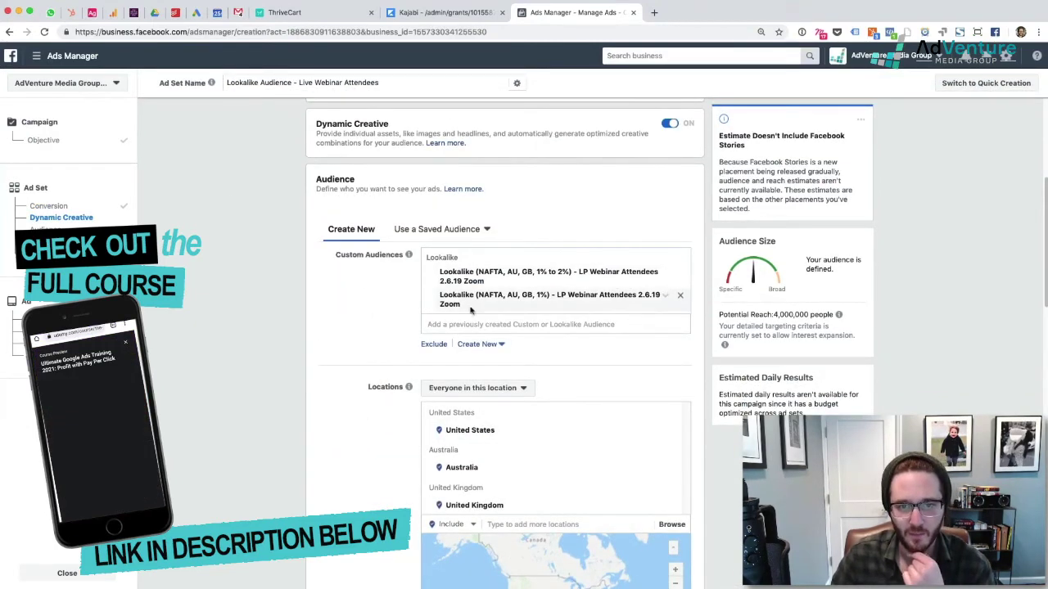
scroll(358, 374, "down", 3)
scroll(358, 374, "down", 6)
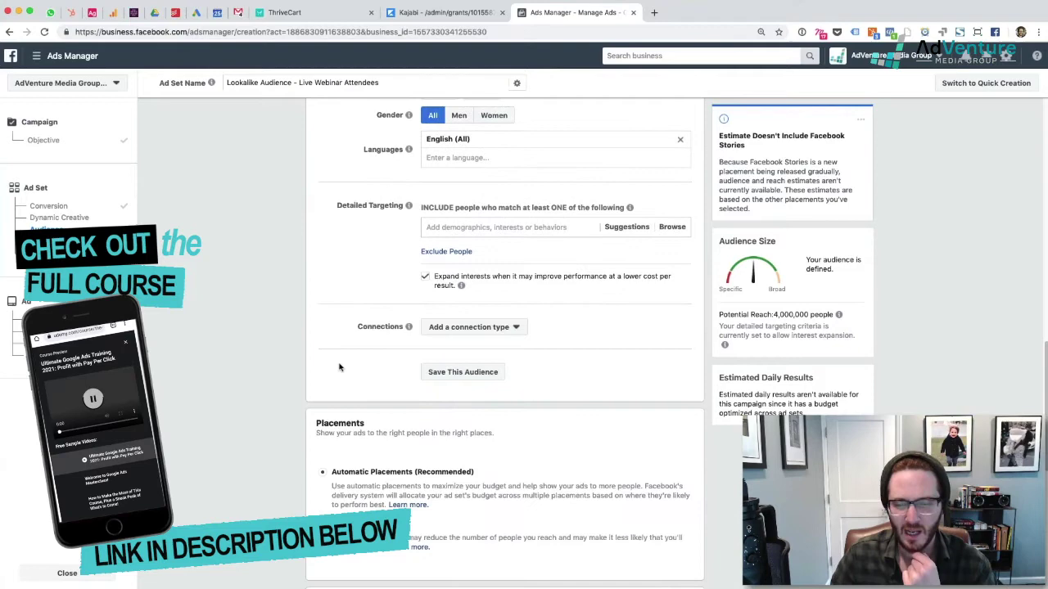
scroll(350, 376, "up", 1)
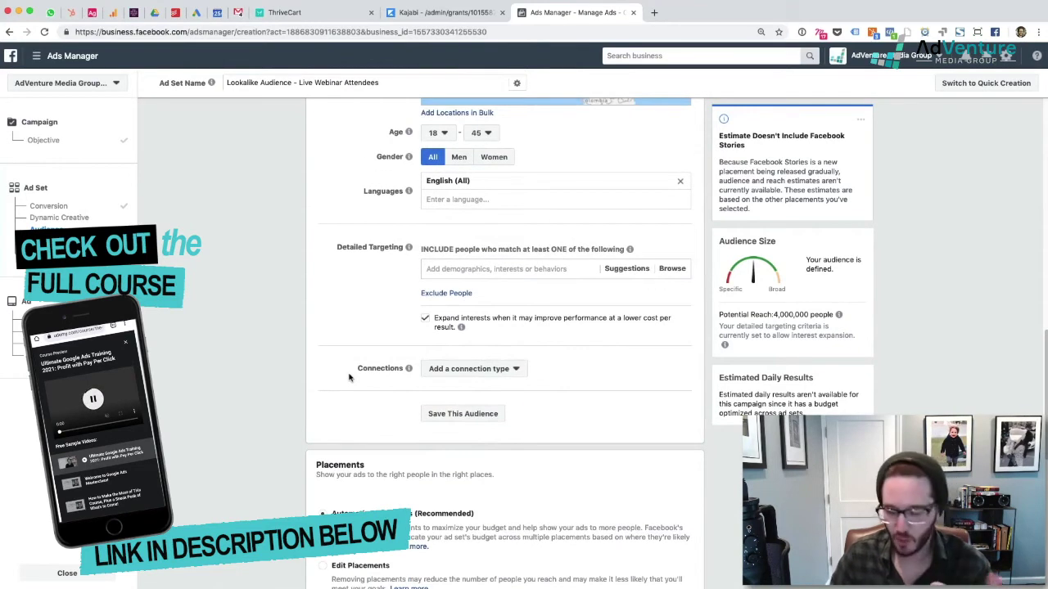
scroll(350, 374, "up", 2)
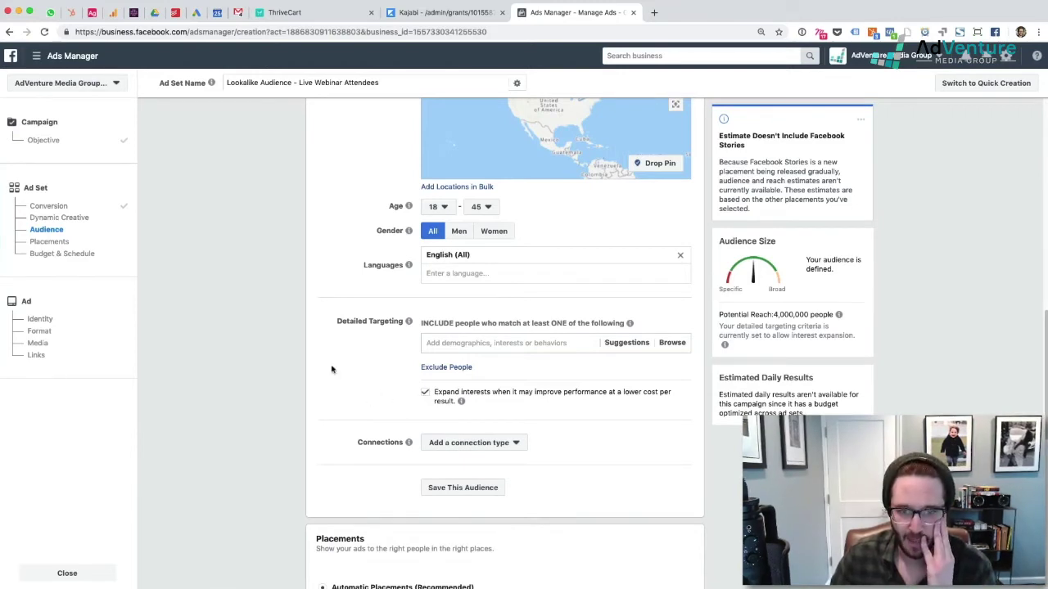
scroll(385, 333, "down", 1)
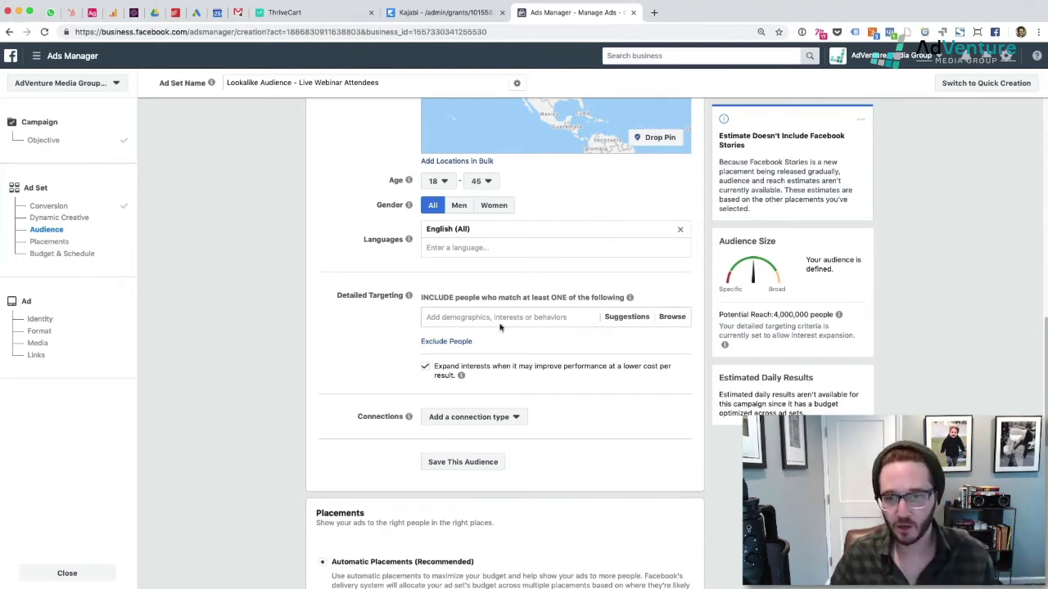
left_click(627, 317)
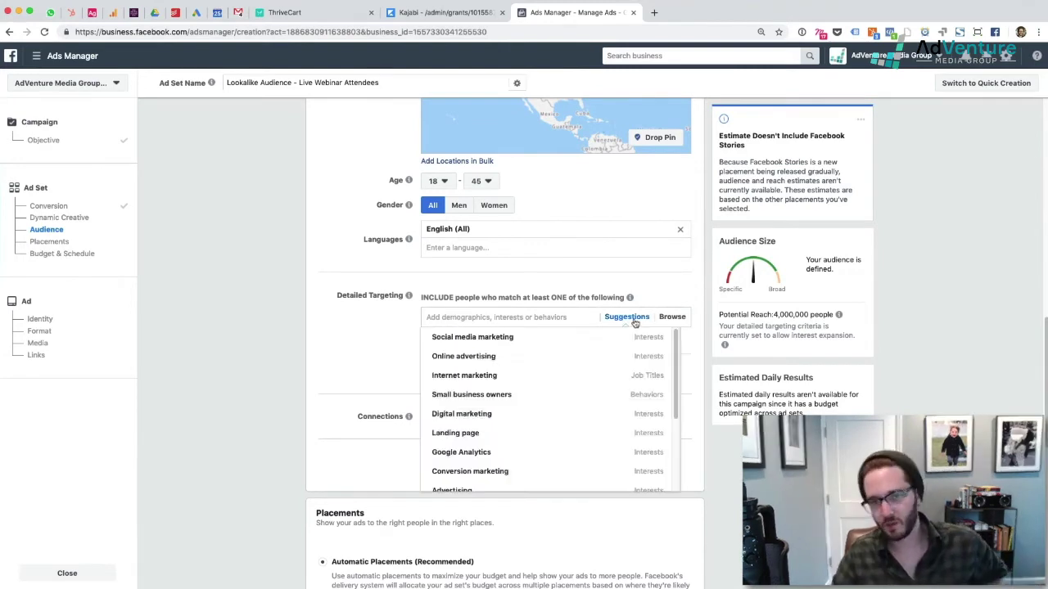
left_click(671, 317)
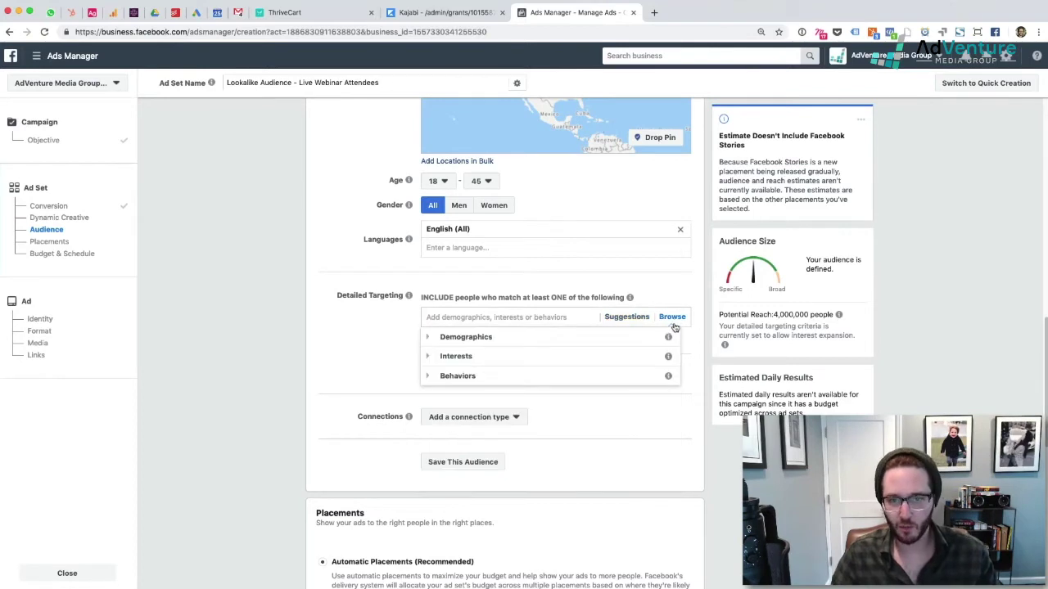
left_click(387, 344)
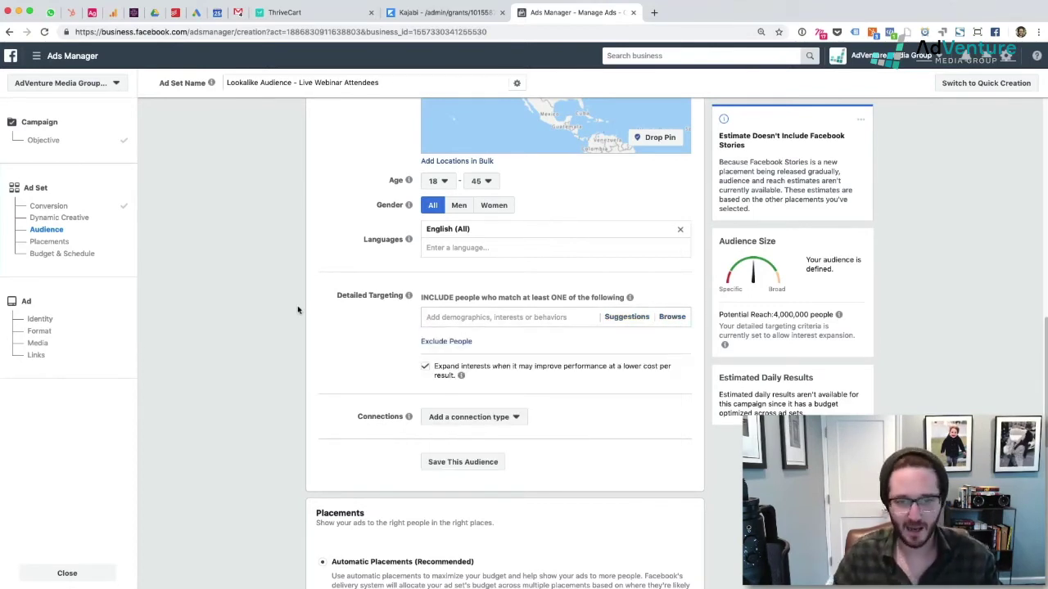
scroll(350, 335, "down", 1)
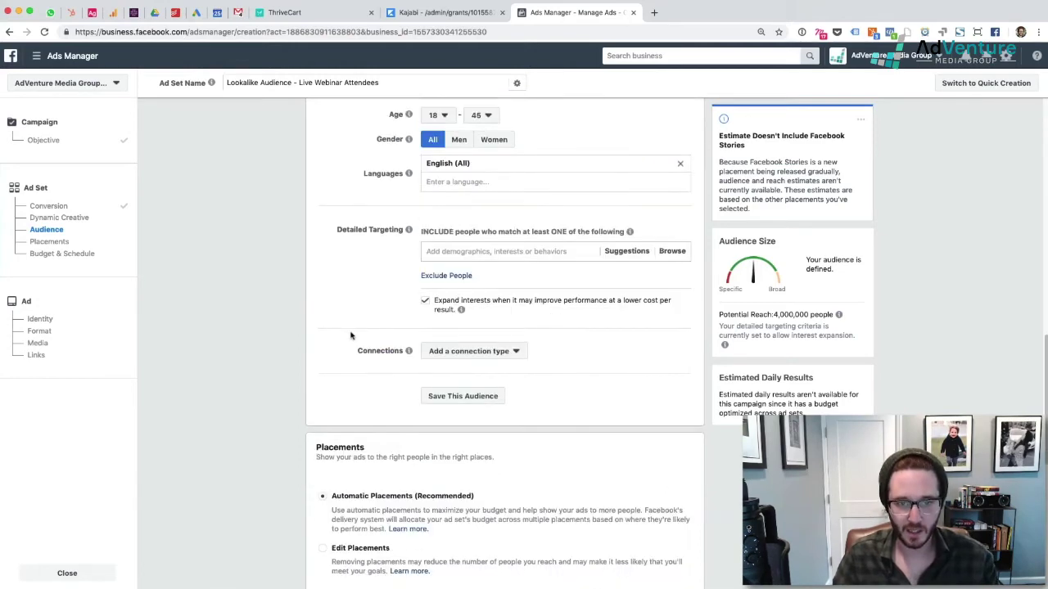
scroll(351, 336, "down", 1)
scroll(353, 334, "down", 1)
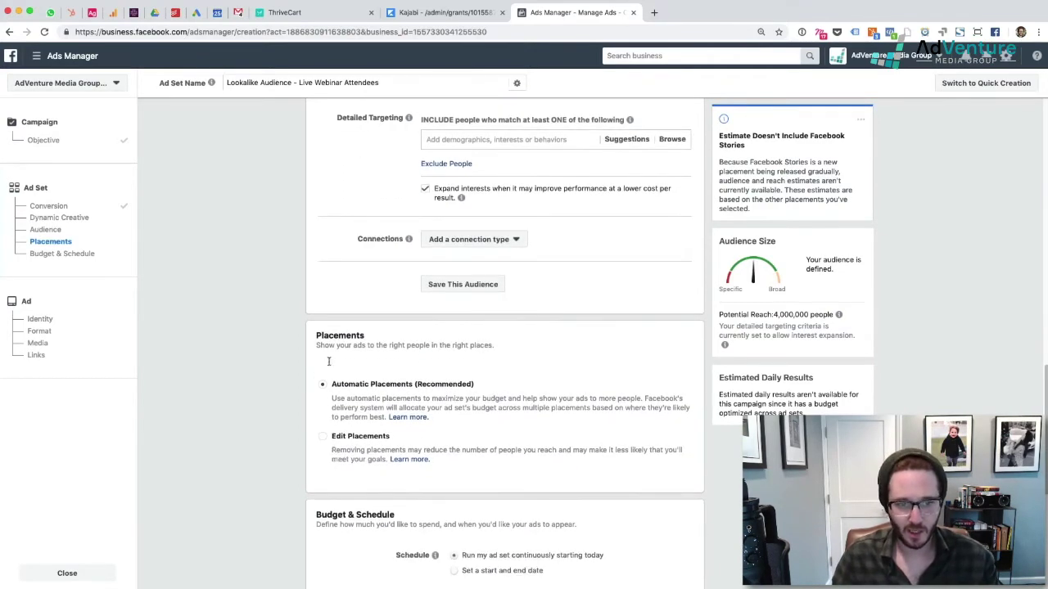
scroll(381, 377, "up", 10)
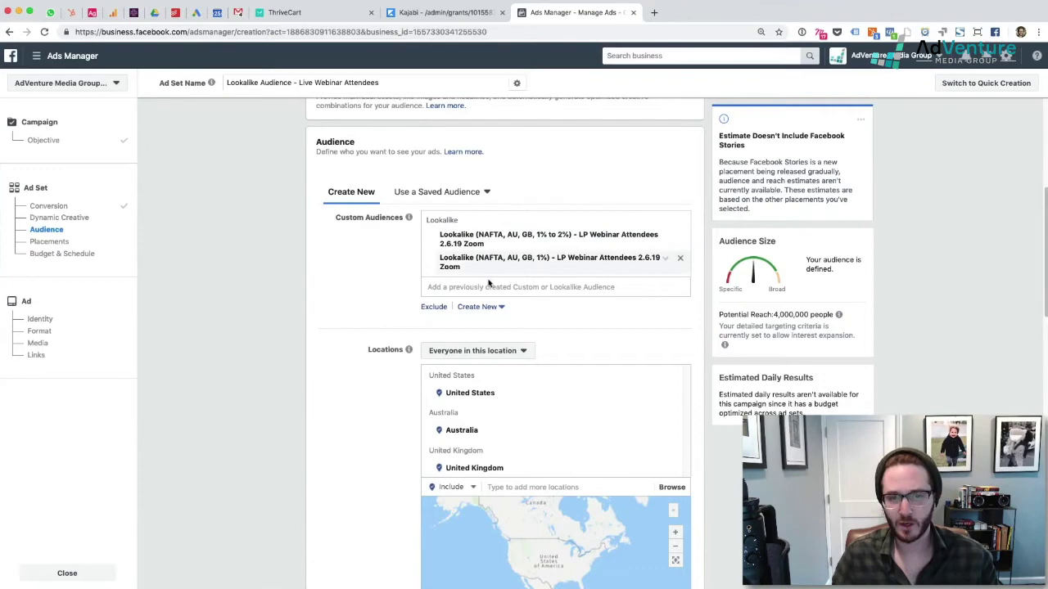
scroll(385, 438, "down", 5)
scroll(379, 442, "down", 7)
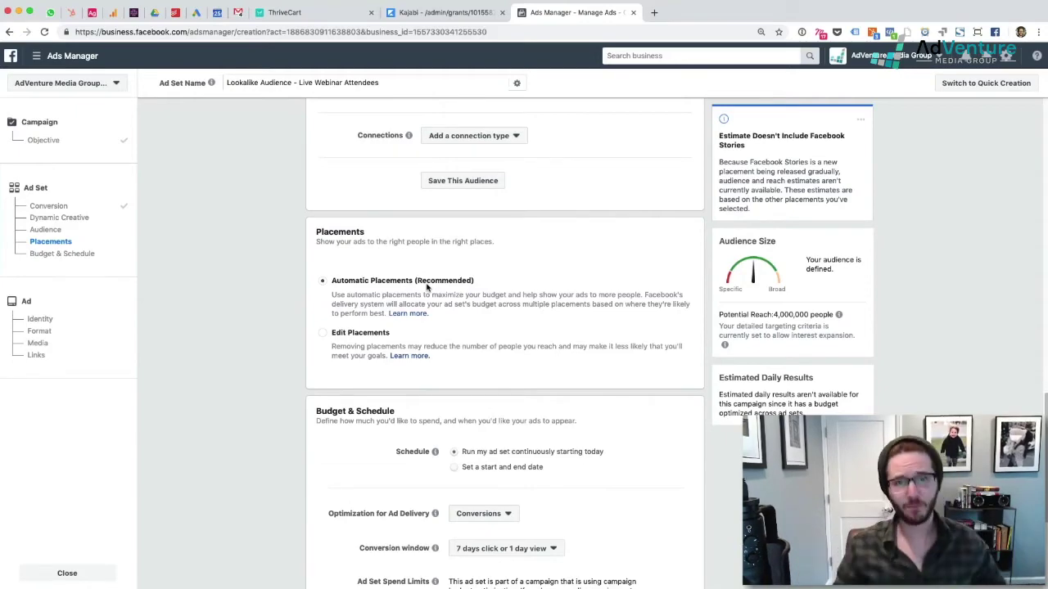
left_click(321, 333)
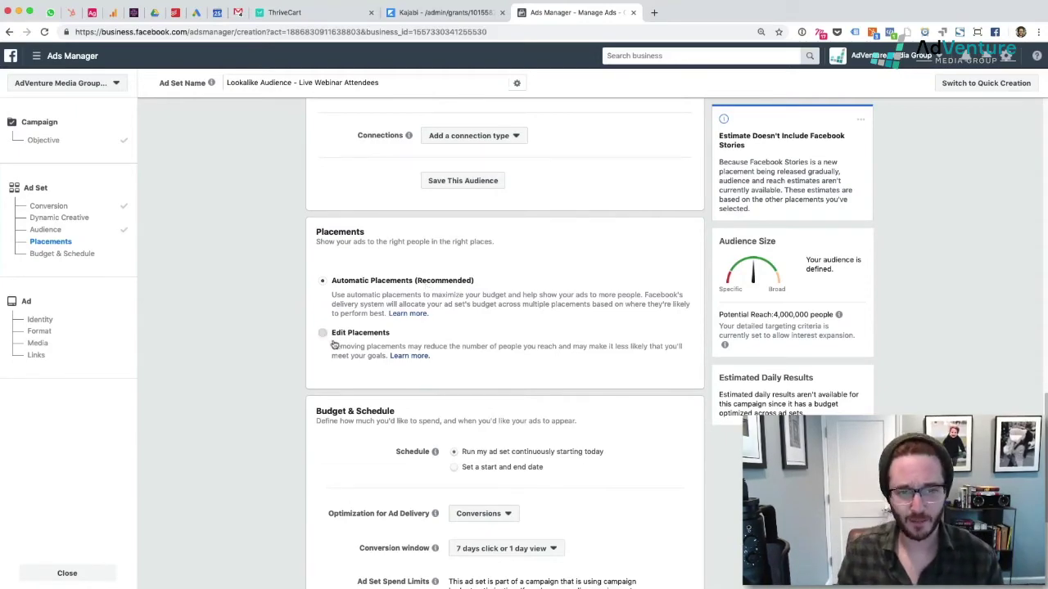
scroll(454, 348, "down", 4)
scroll(457, 344, "up", 3)
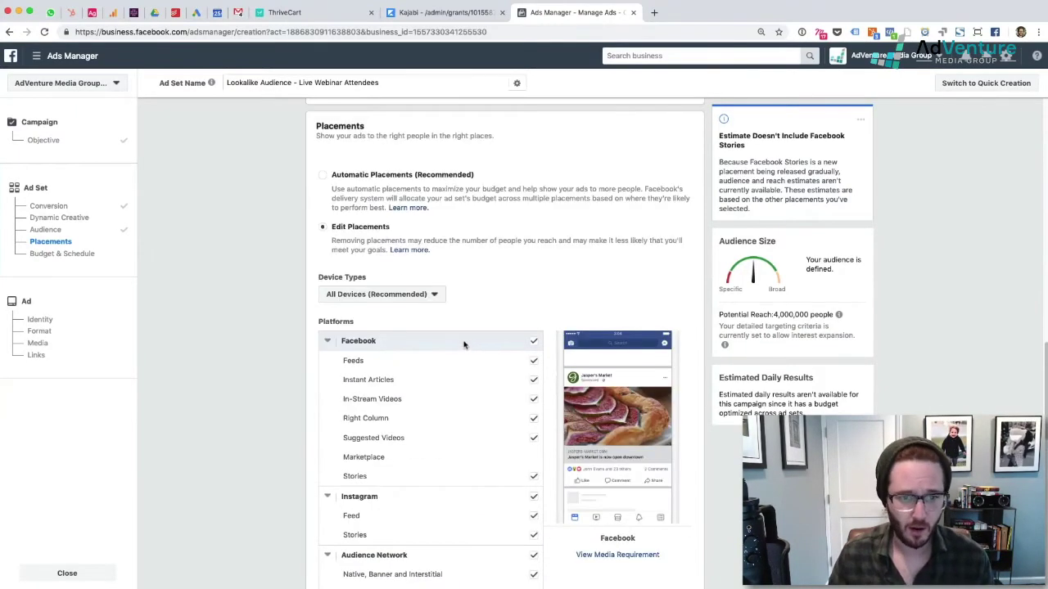
scroll(463, 341, "down", 2)
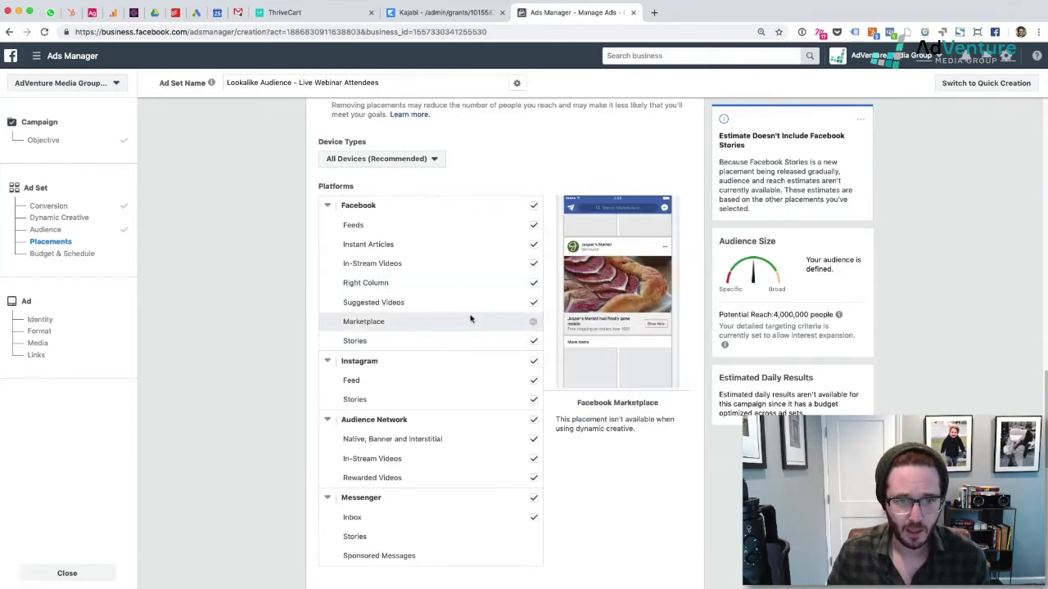
left_click(533, 340)
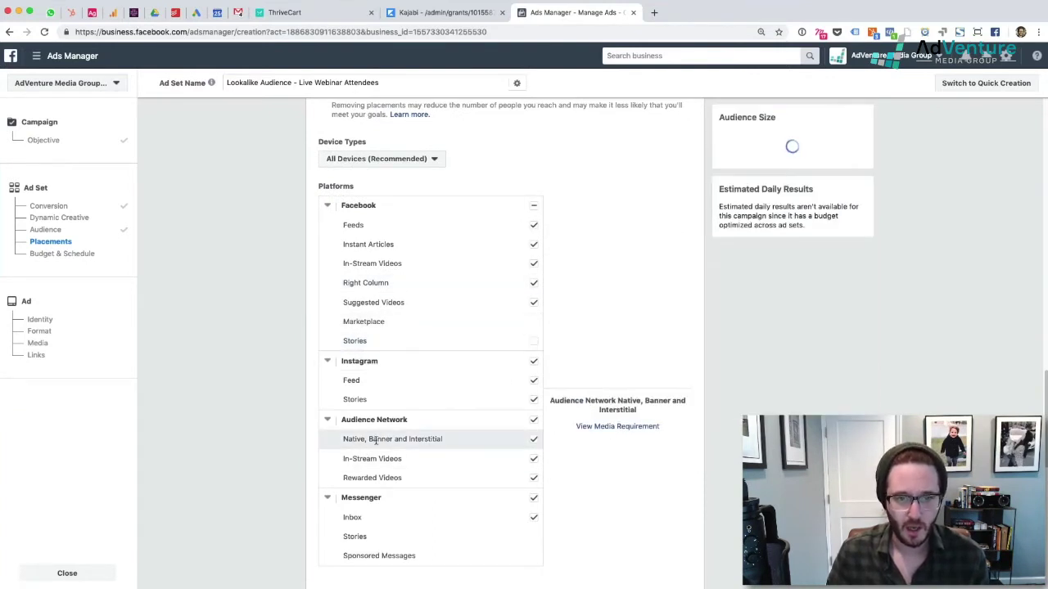
left_click(532, 380)
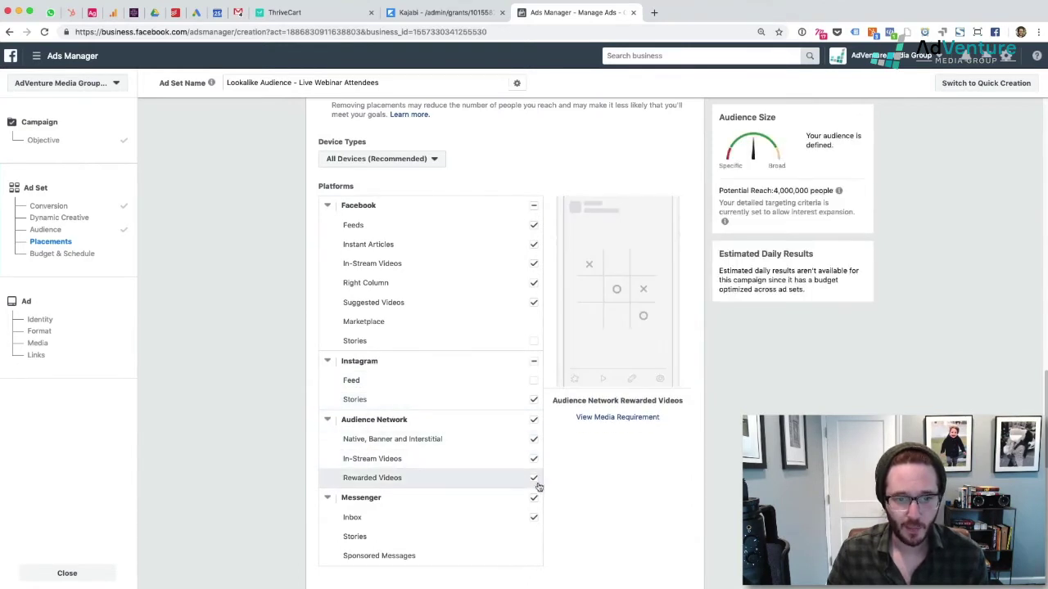
left_click(534, 439)
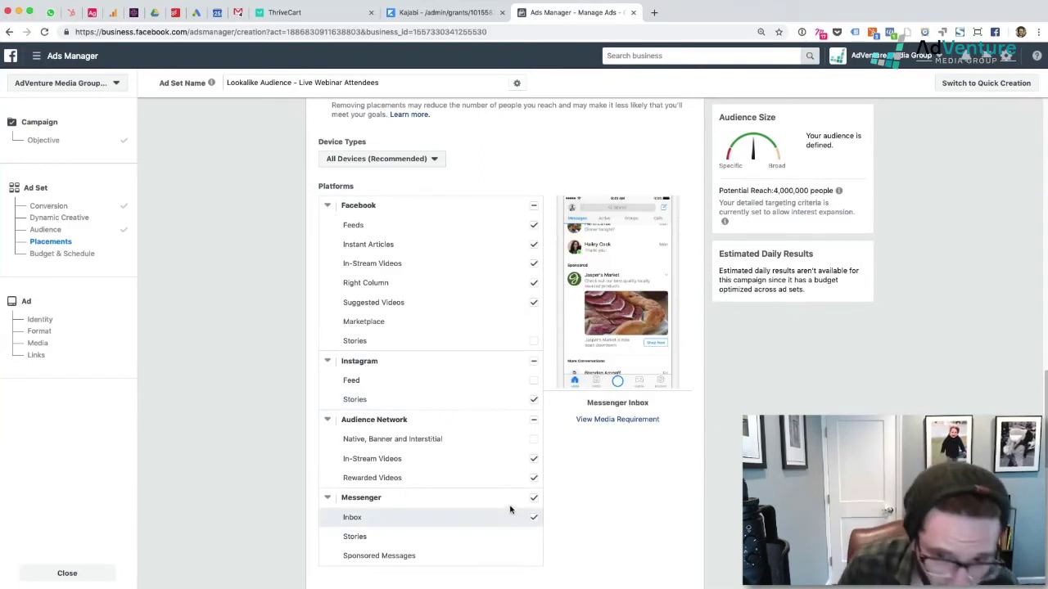
scroll(503, 482, "up", 3)
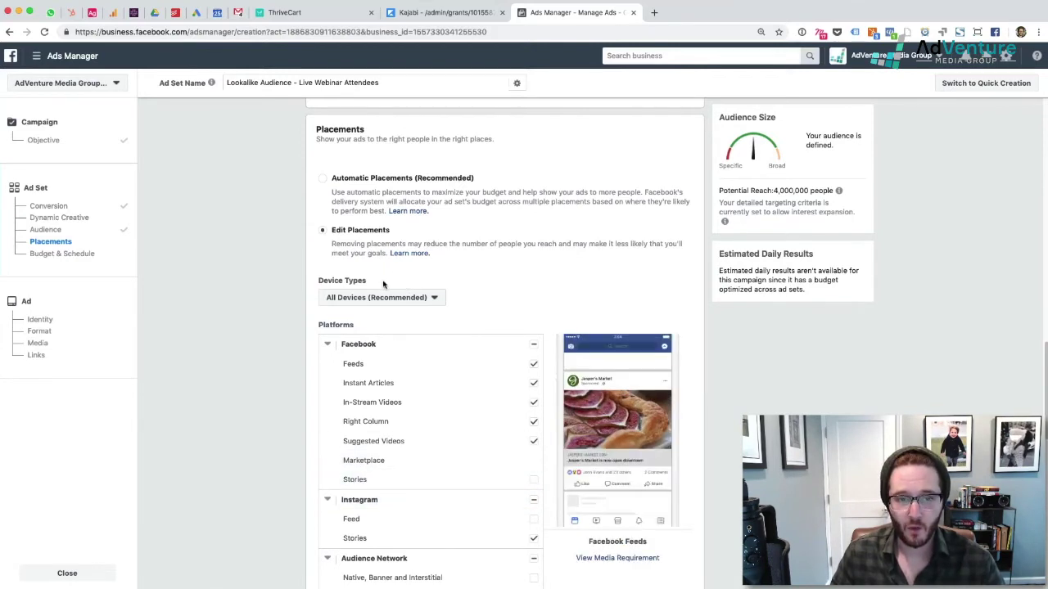
left_click(323, 178)
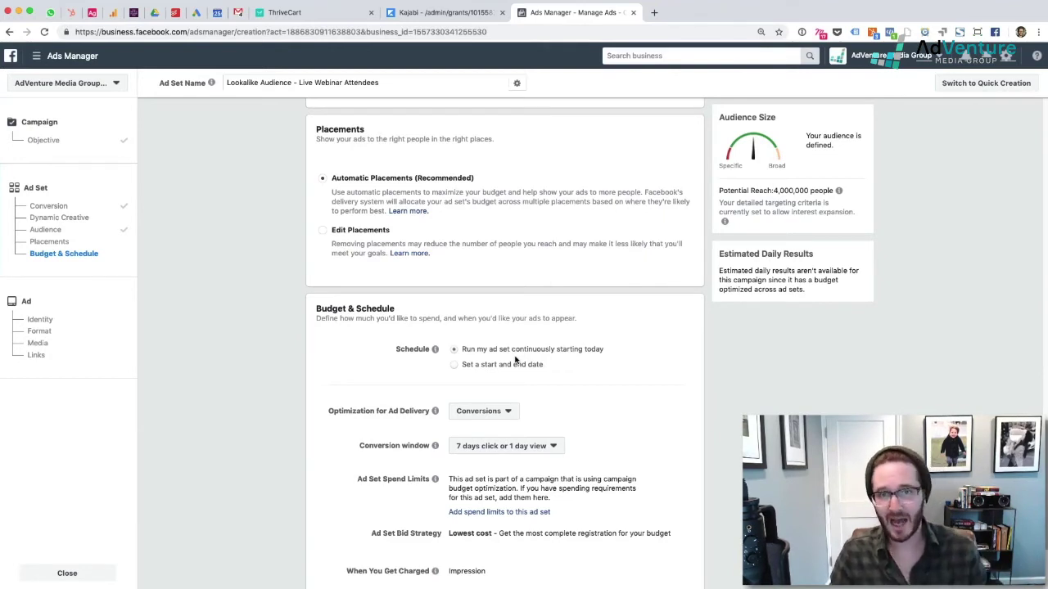
- Keep Conversions as the ad set's delivery optimization goal
scroll(401, 334, "up", 1)
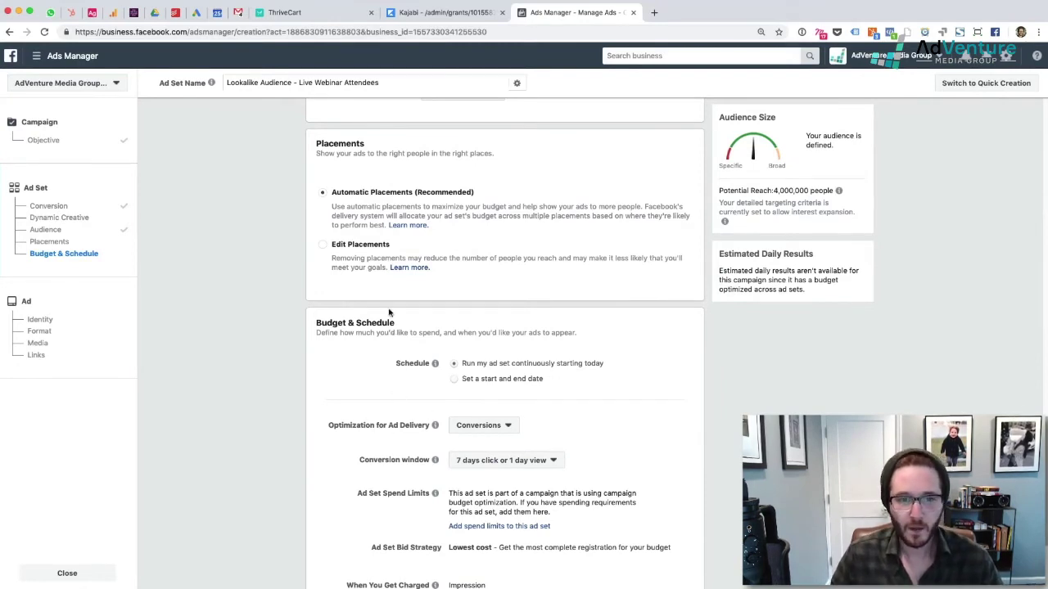
scroll(336, 207, "down", 2)
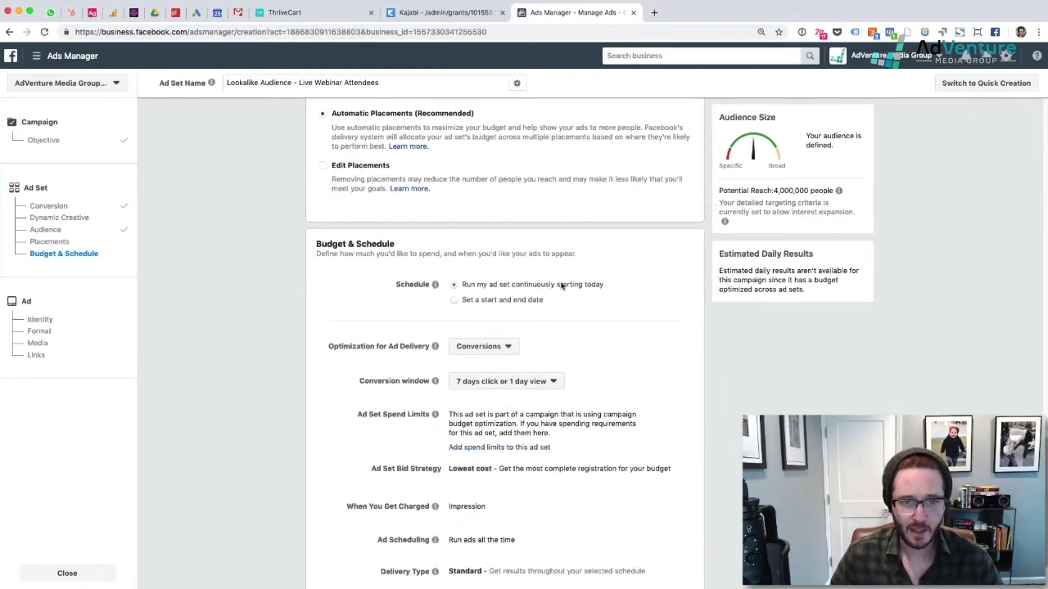
scroll(631, 268, "down", 2)
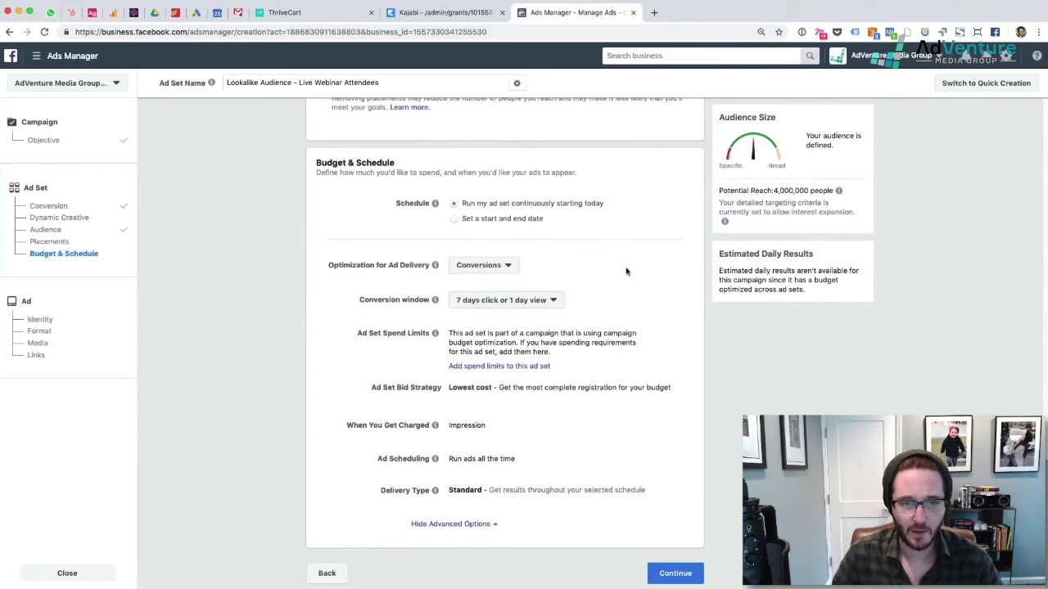
left_click(501, 266)
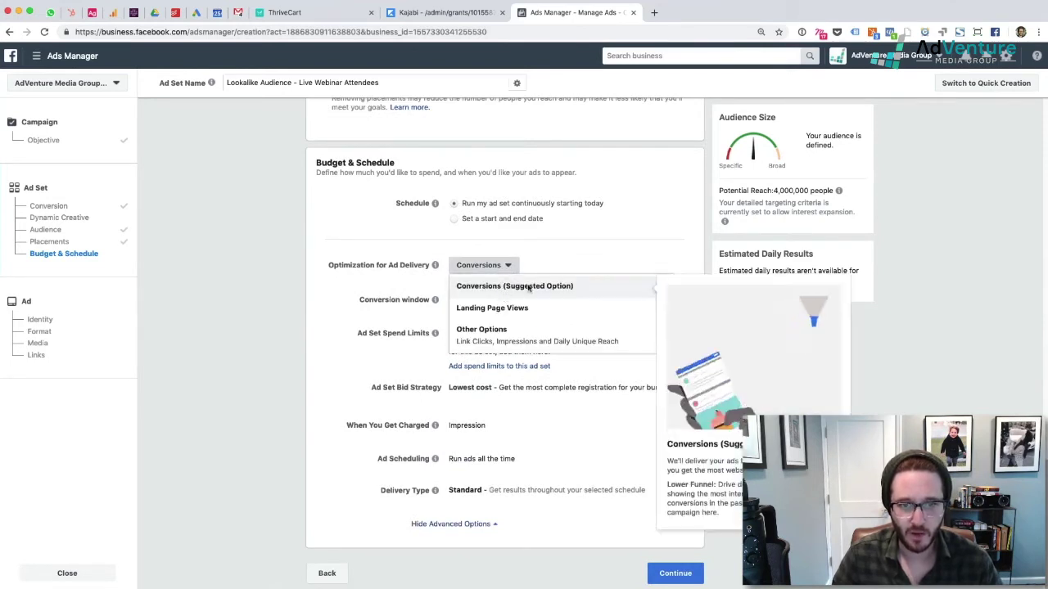
left_click(504, 293)
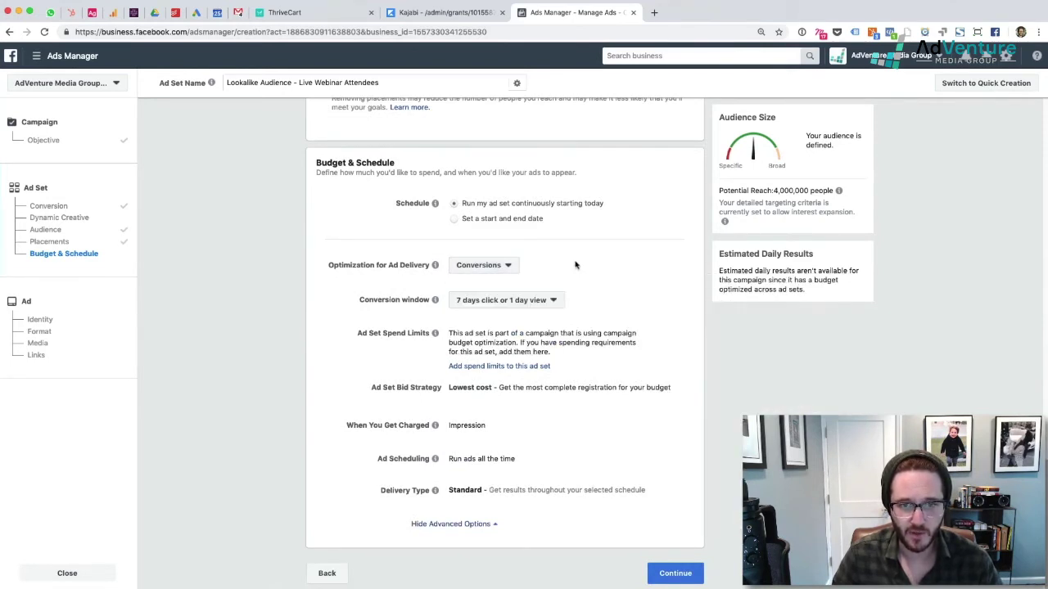
- Change the conversion window to 1 day click
left_click(524, 305)
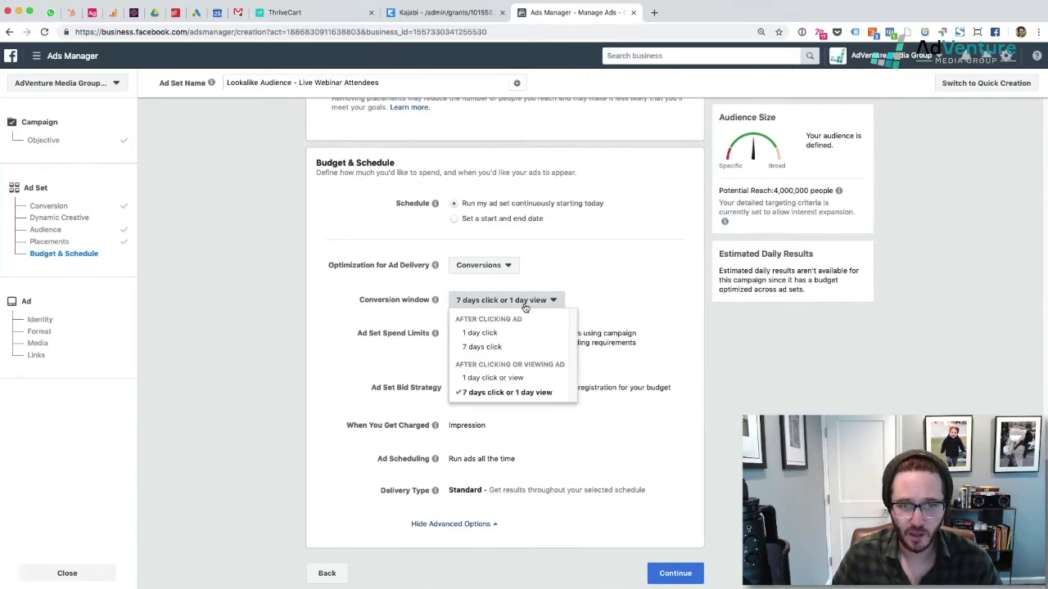
left_click(489, 333)
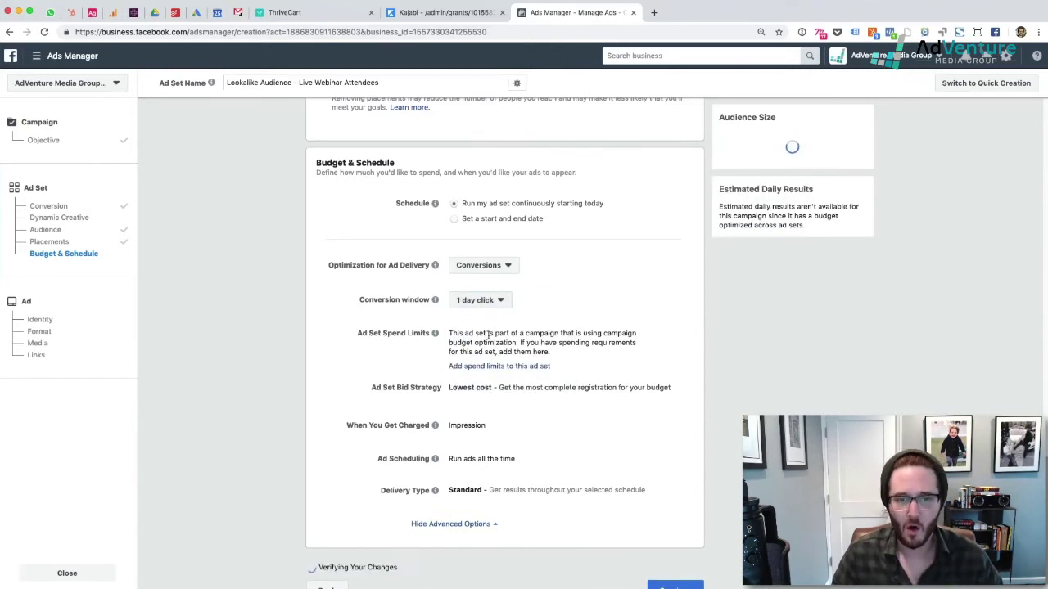
left_click(486, 299)
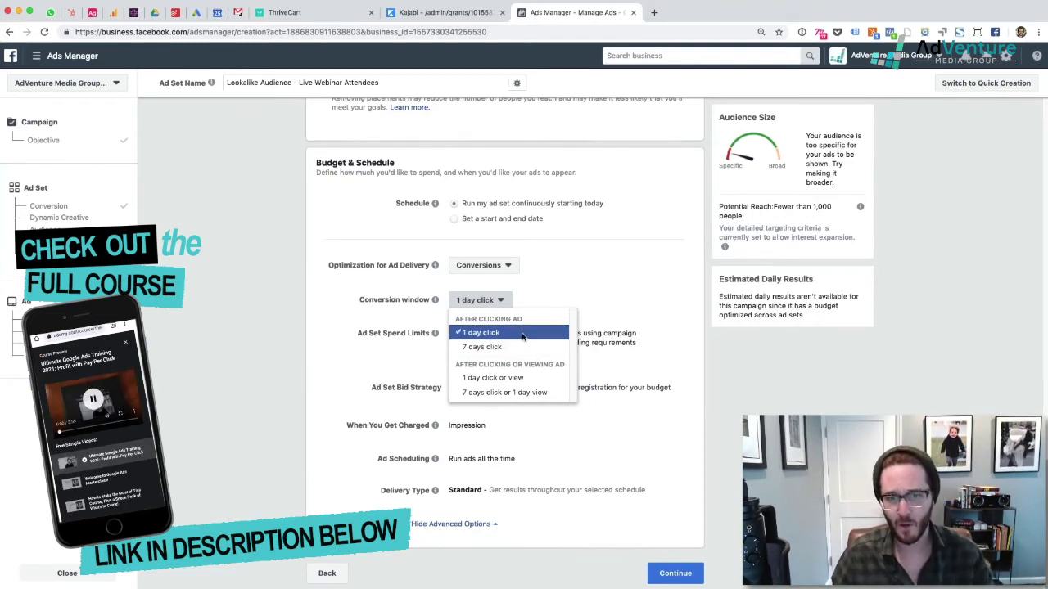
left_click(507, 332)
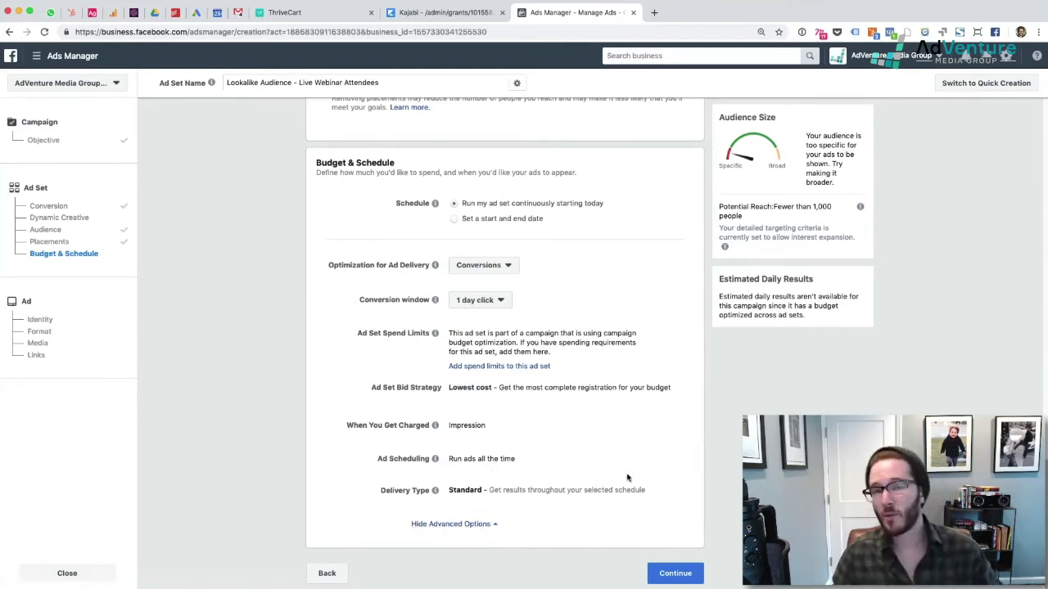
- Scroll up to review Audience and Dynamic Creative, then back down to Budget & Schedule
scroll(626, 475, "up", 3)
scroll(624, 472, "up", 8)
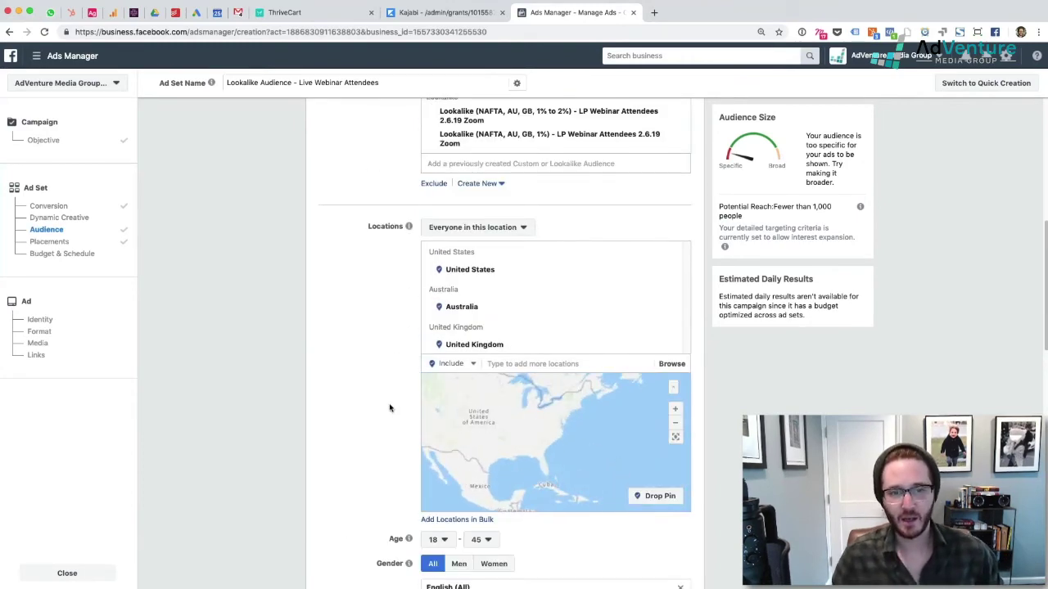
scroll(393, 412, "up", 4)
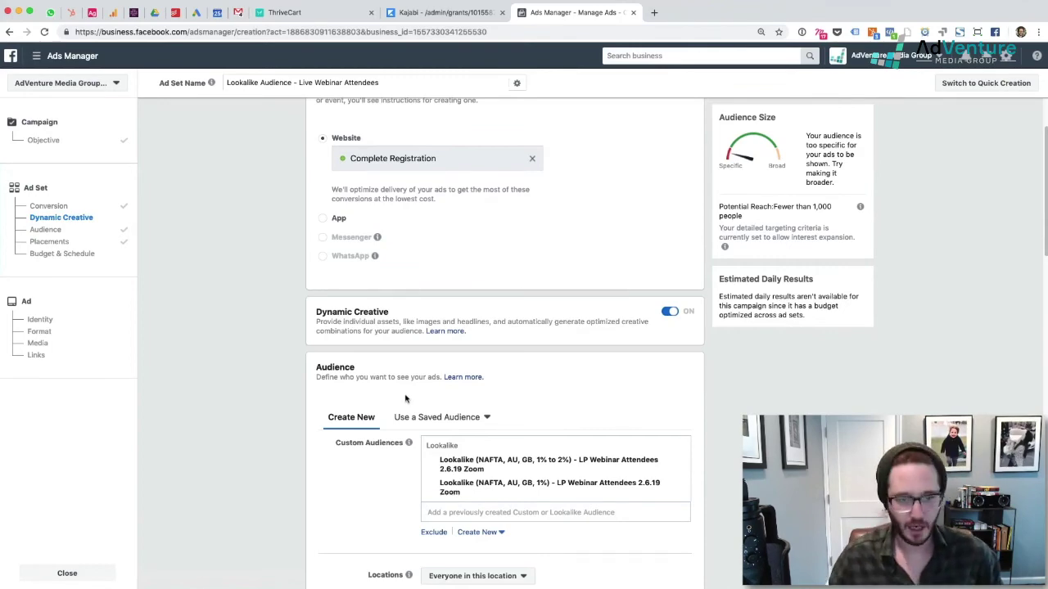
scroll(683, 393, "down", 15)
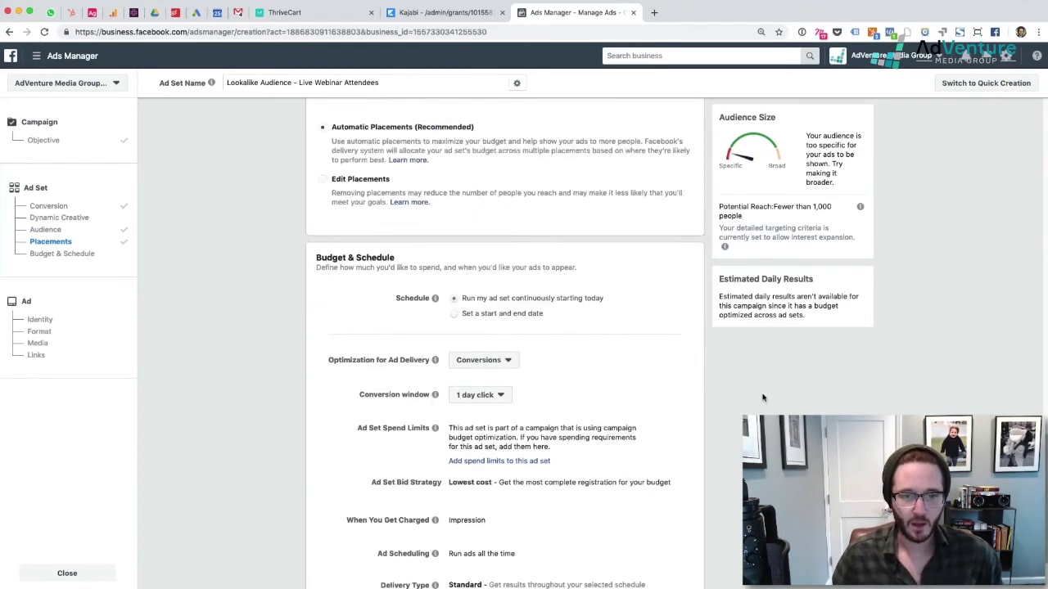
scroll(762, 398, "down", 2)
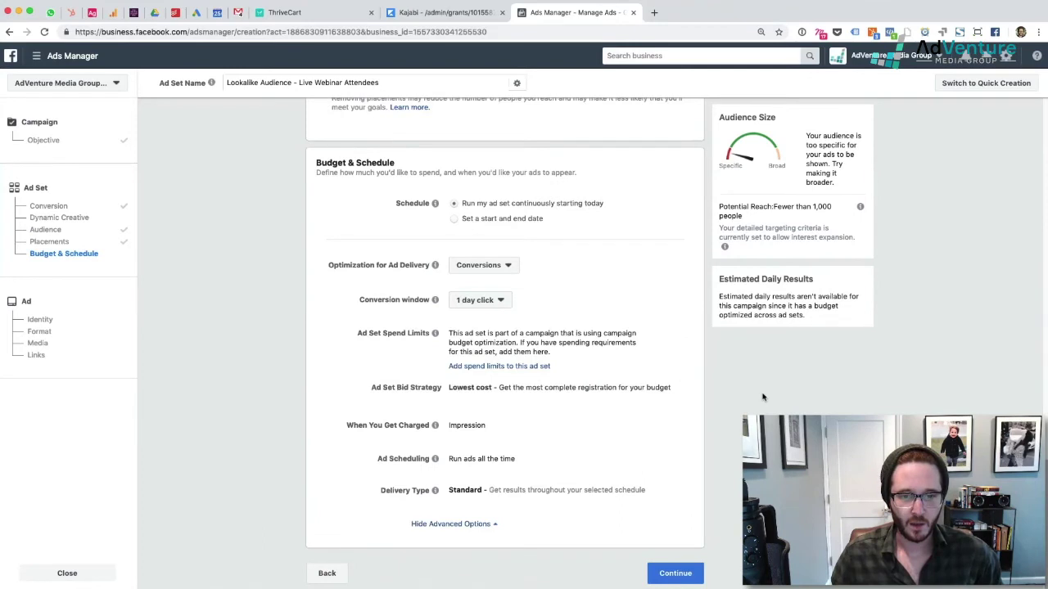
left_click(674, 573)
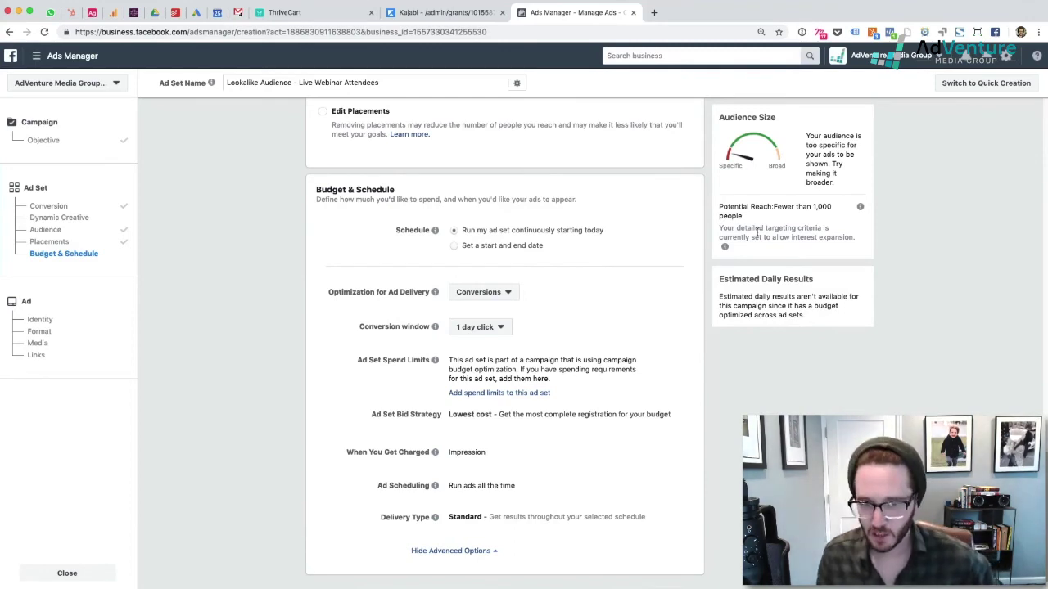
left_click(484, 292)
left_click(488, 309)
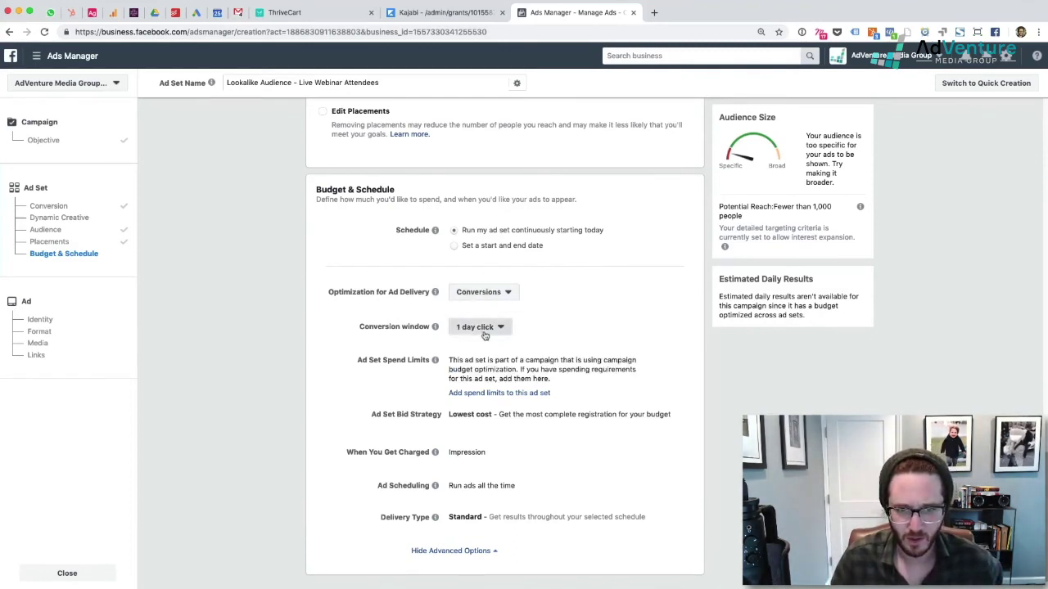
left_click(483, 328)
left_click(487, 404)
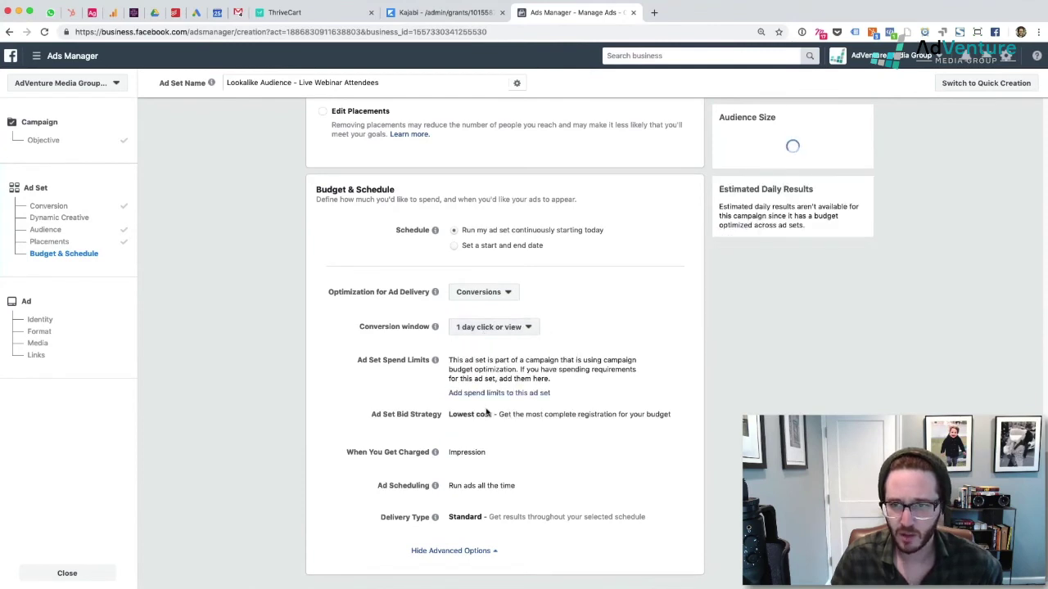
left_click(491, 331)
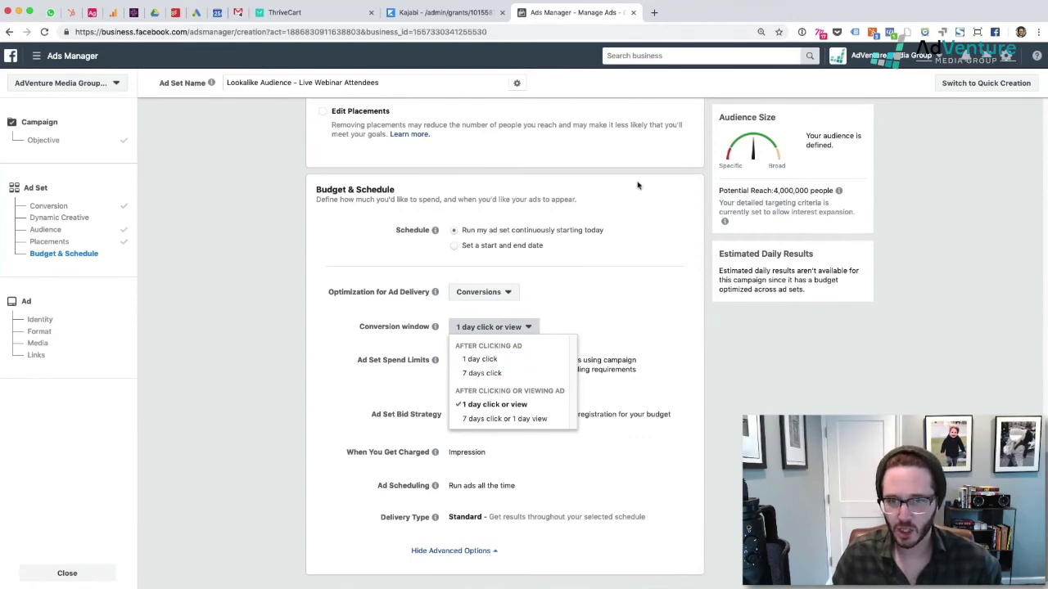
left_click(479, 358)
scroll(612, 350, "up", 10)
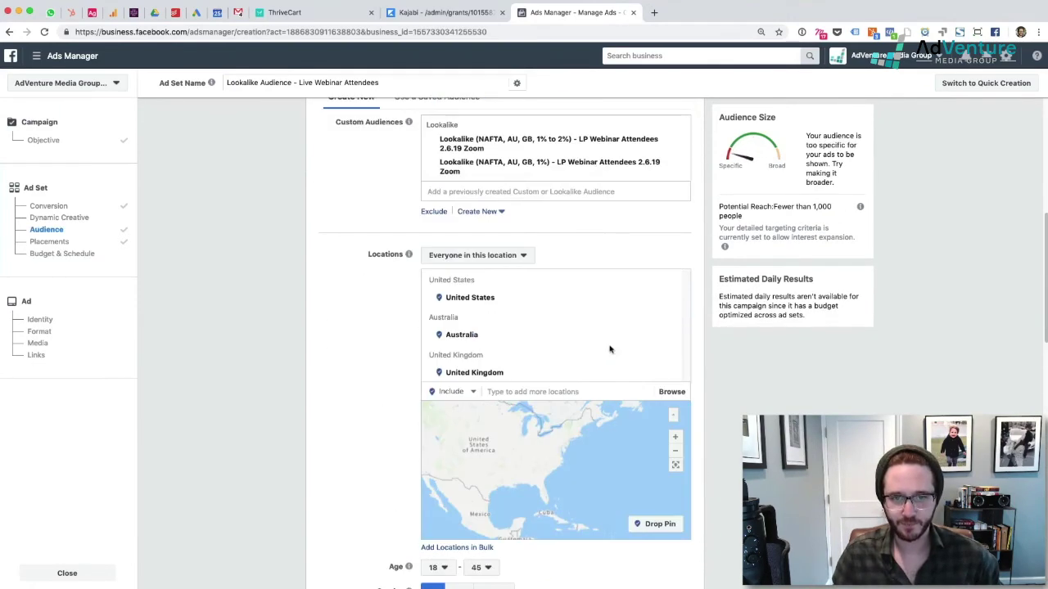
scroll(486, 292, "up", 2)
scroll(516, 286, "down", 3)
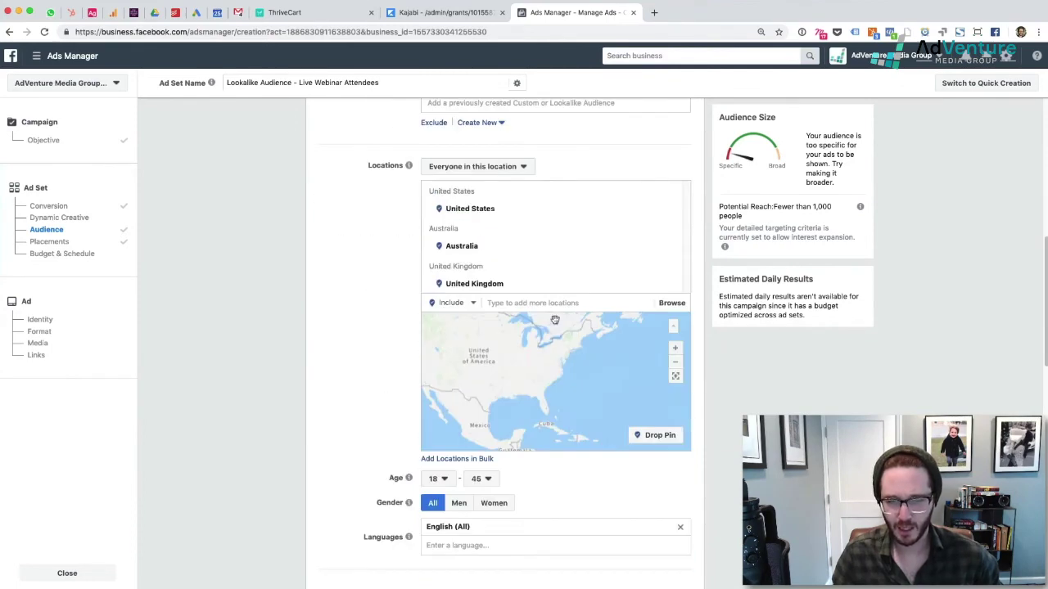
scroll(515, 178, "up", 1)
scroll(622, 273, "down", 4)
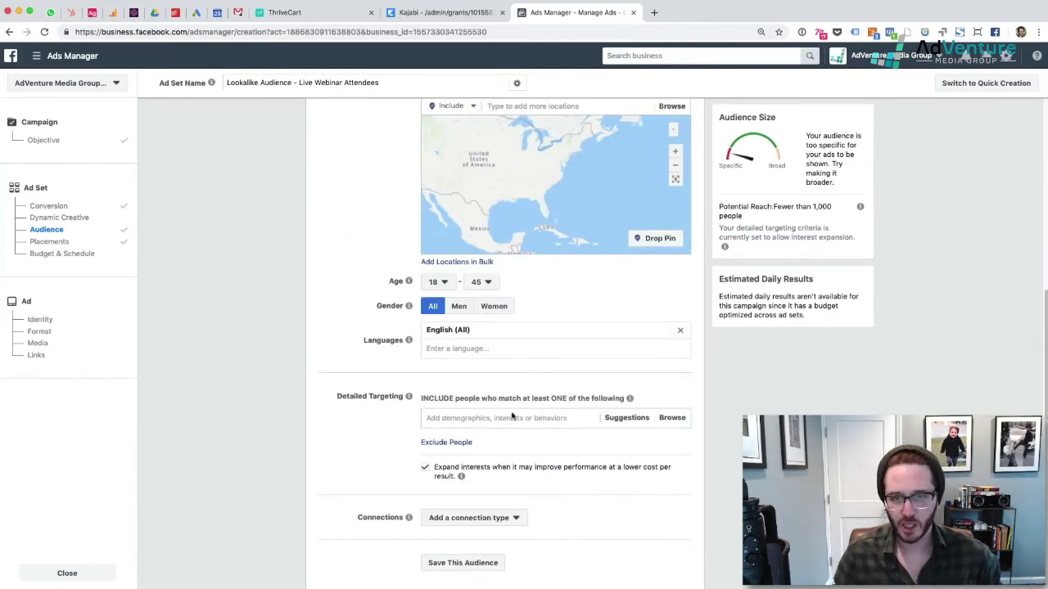
scroll(336, 409, "down", 6)
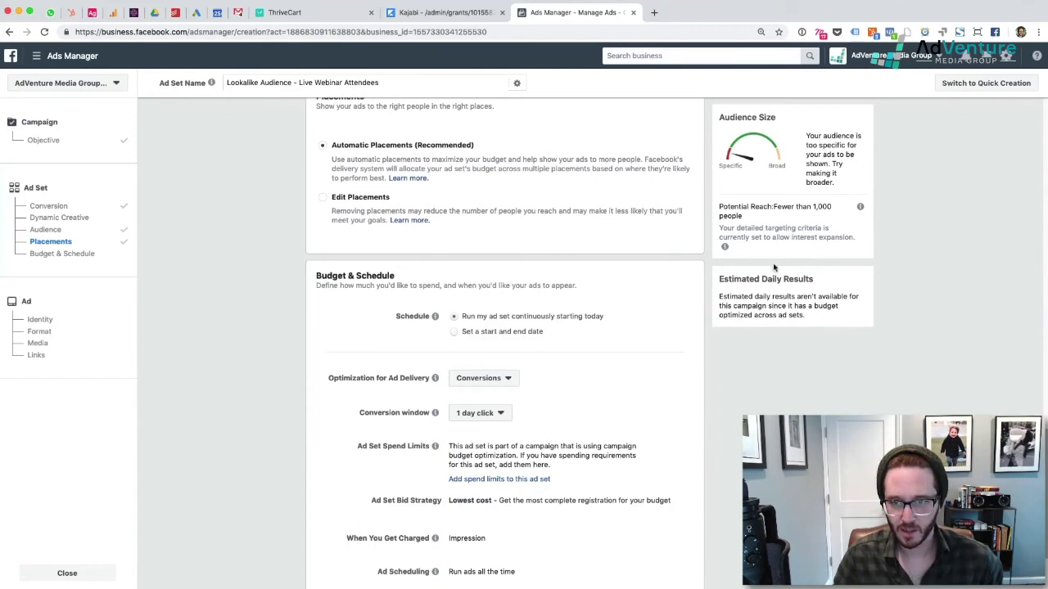
scroll(583, 454, "down", 3)
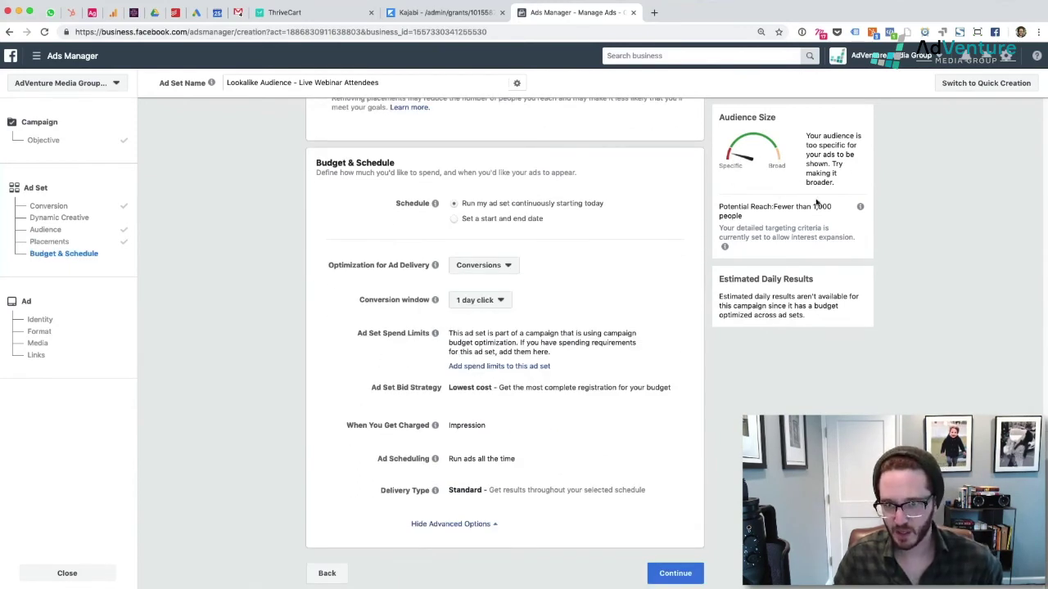
- Continue from Budget & Schedule to the ad-level setup page
left_click(675, 575)
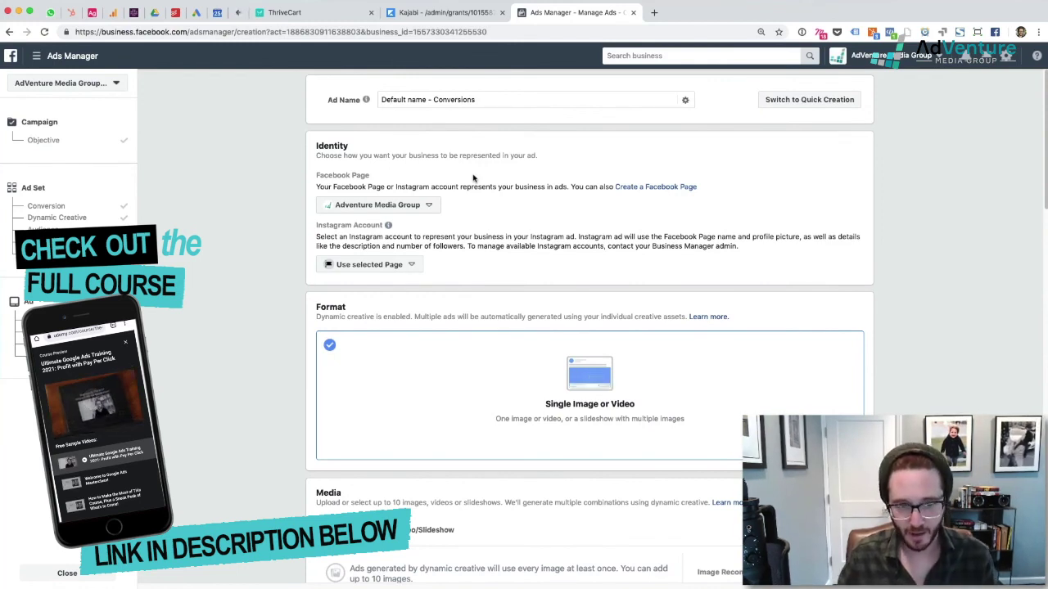
- Replace the ad name 'Default name - Conversions' with 'Dynamic Creative'
triple_click(496, 100)
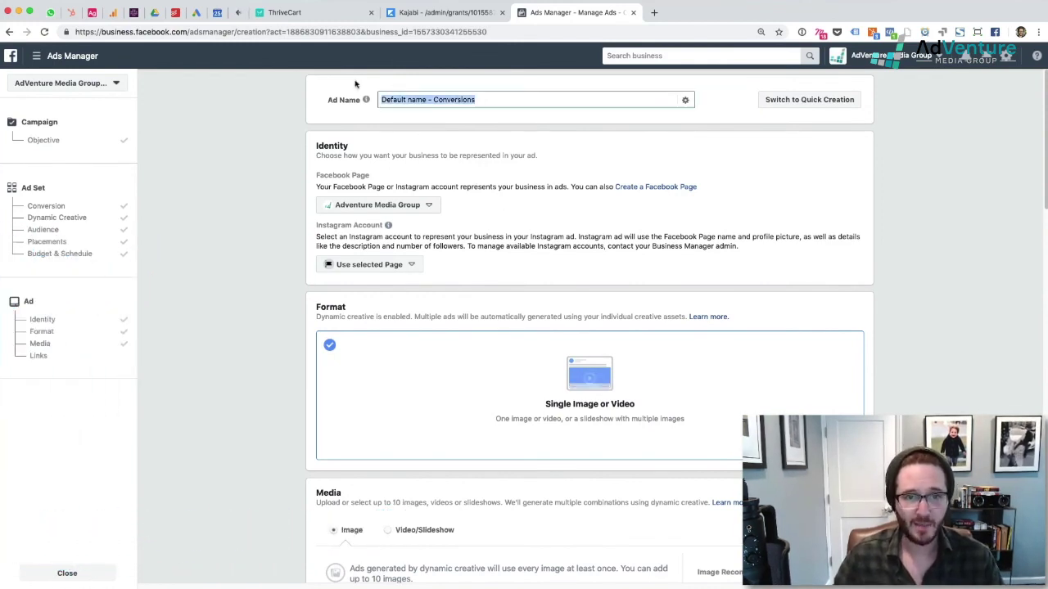
type("Dynamic")
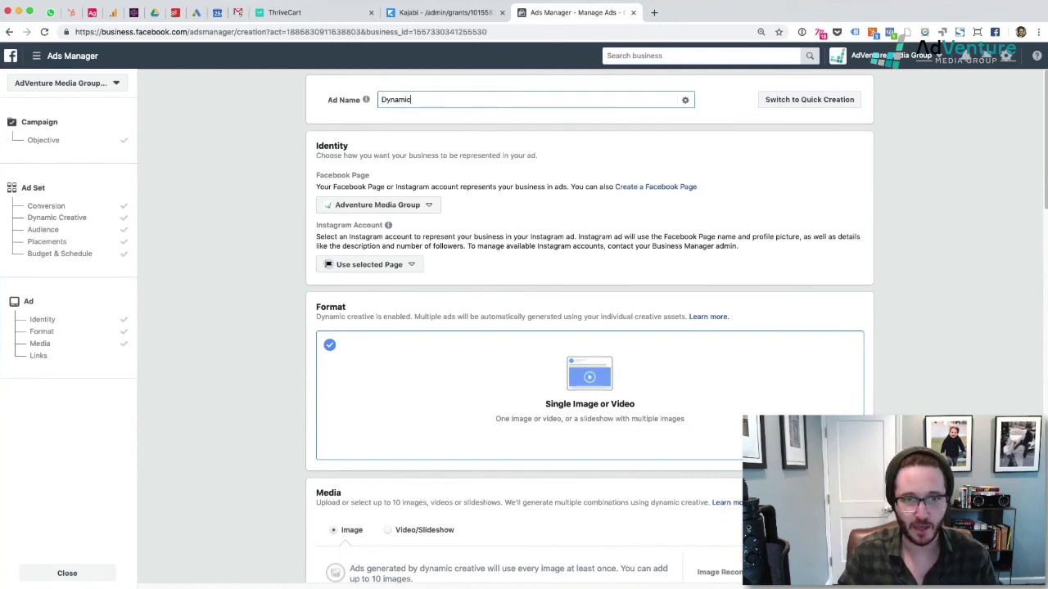
type(" Creative")
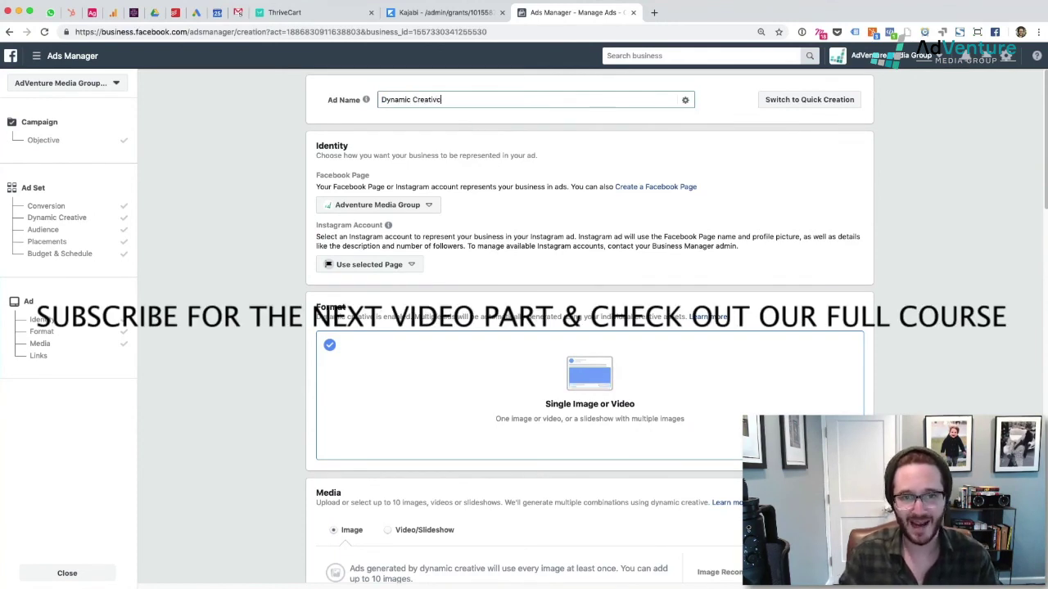
left_click(468, 125)
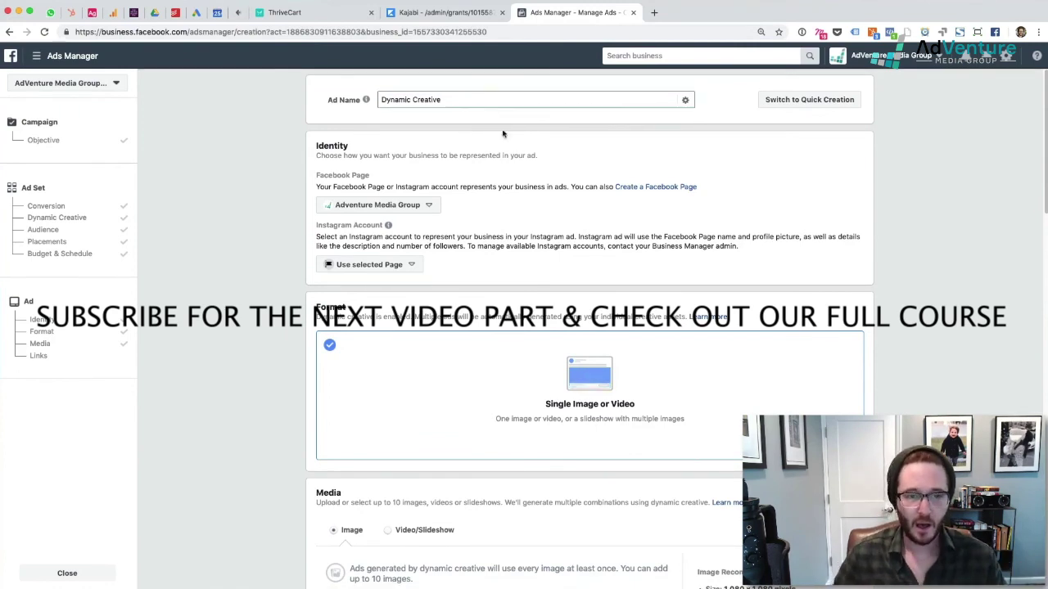
scroll(526, 258, "down", 3)
scroll(486, 411, "down", 2)
scroll(498, 295, "down", 5)
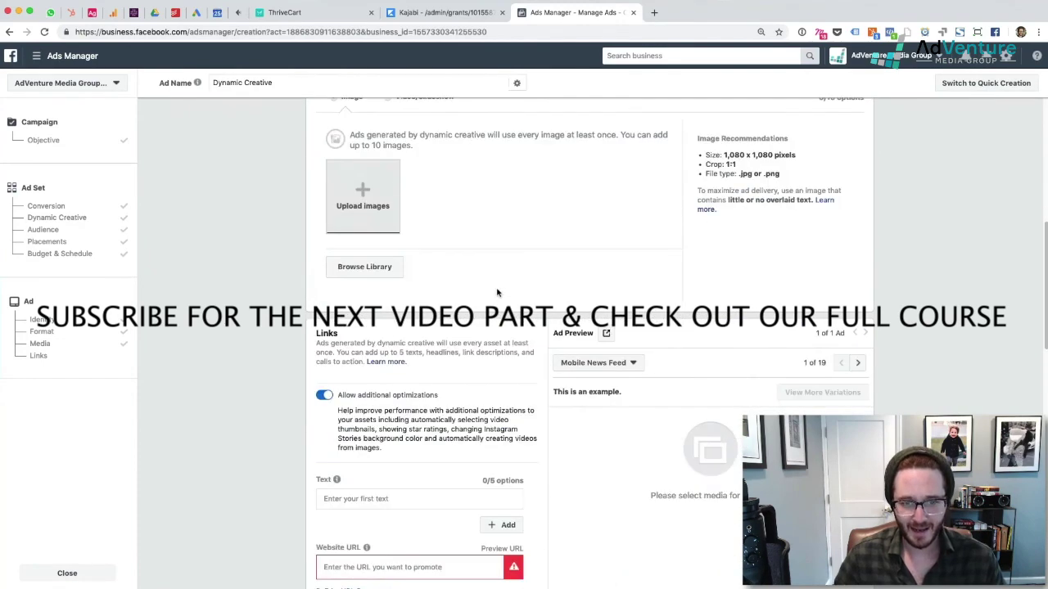
scroll(496, 292, "up", 3)
scroll(496, 292, "up", 1)
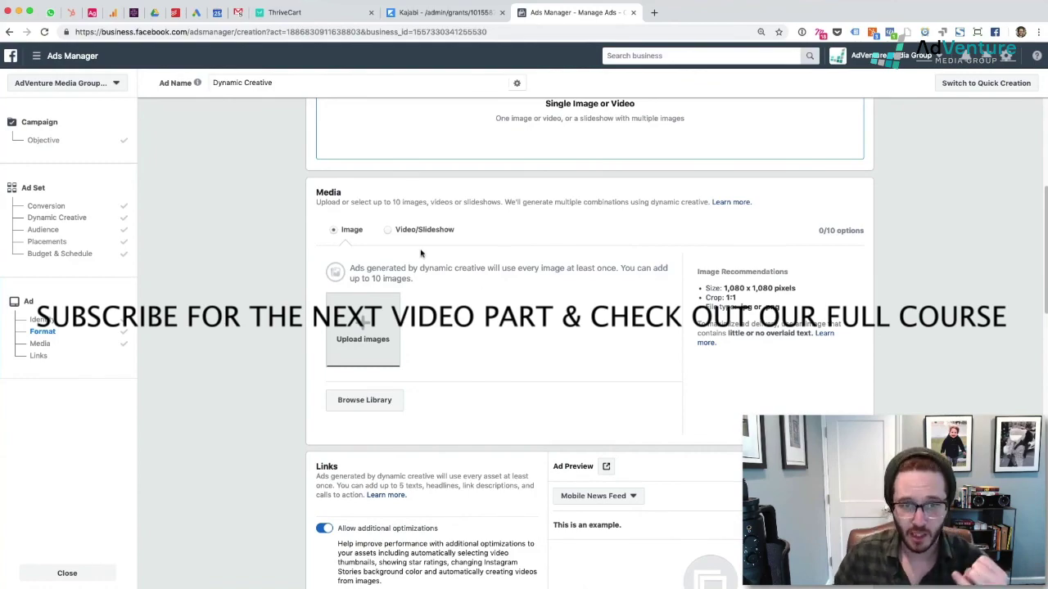
- Choose Video/Slideshow as the ad's media type
left_click(391, 232)
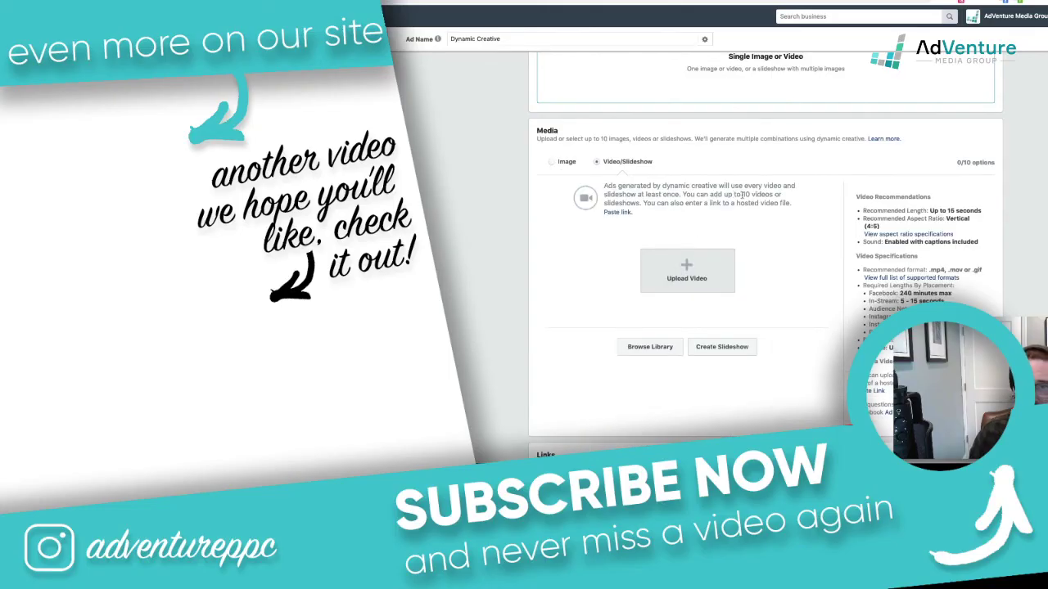